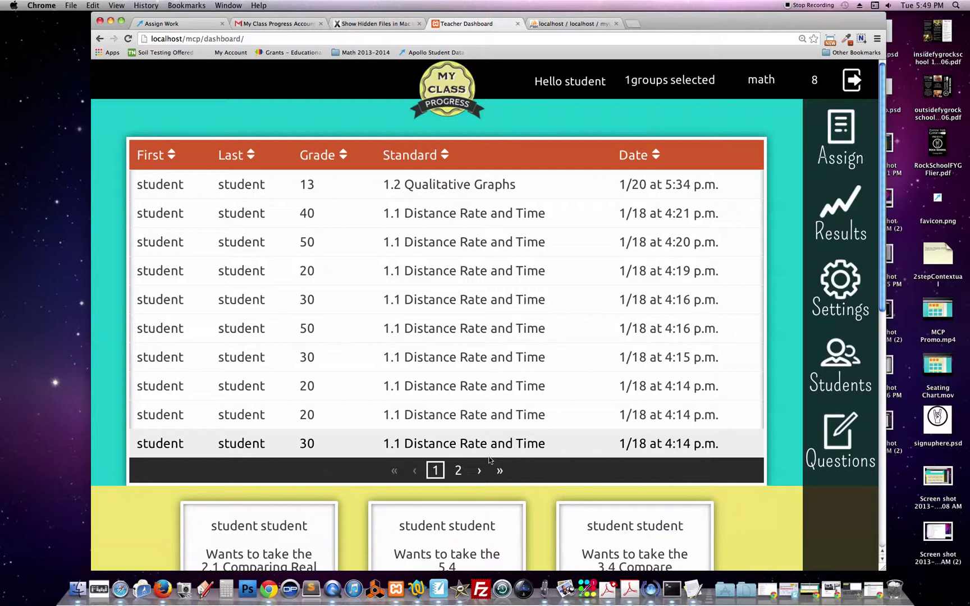
- Open the student roster and review the group checkboxes, the new student form and the list of groups
{"action": "left_click", "coordinate": [829, 370]}
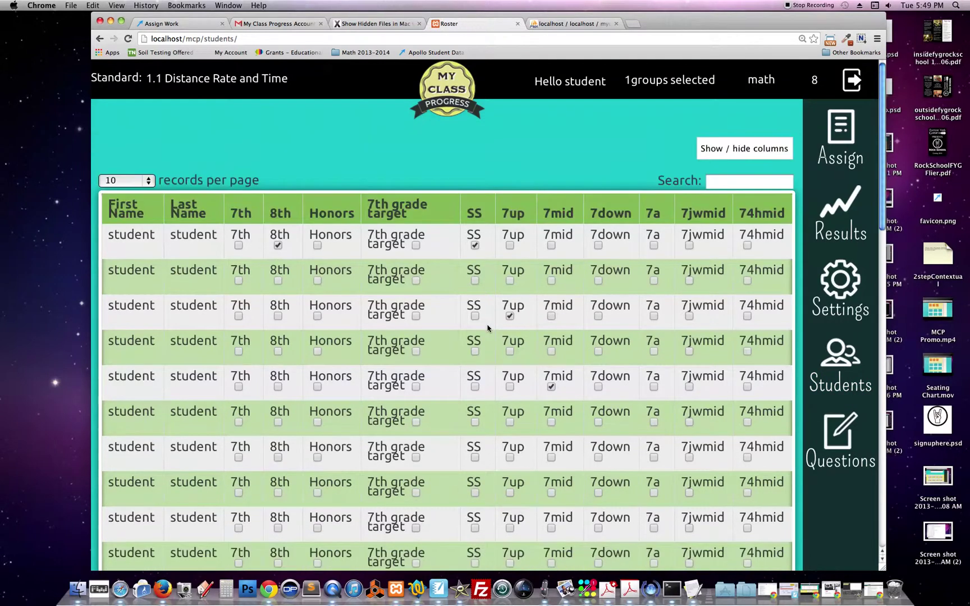
{"action": "scroll", "coordinate": [481, 348], "scroll_direction": "down", "scroll_amount": 2}
{"action": "scroll", "coordinate": [480, 425], "scroll_direction": "down", "scroll_amount": 10}
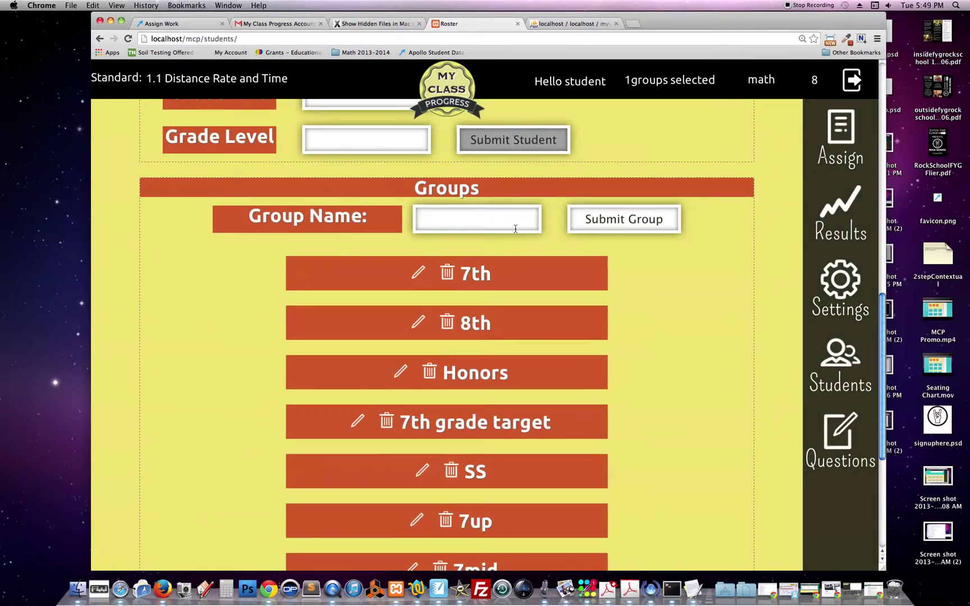
{"action": "scroll", "coordinate": [578, 386], "scroll_direction": "down", "scroll_amount": 2}
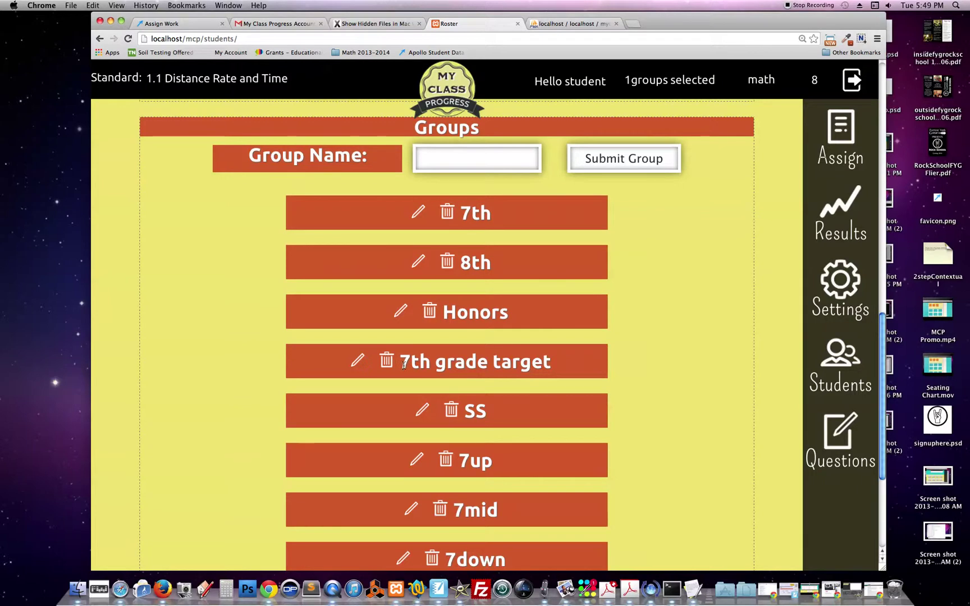
{"action": "scroll", "coordinate": [403, 367], "scroll_direction": "down", "scroll_amount": 4}
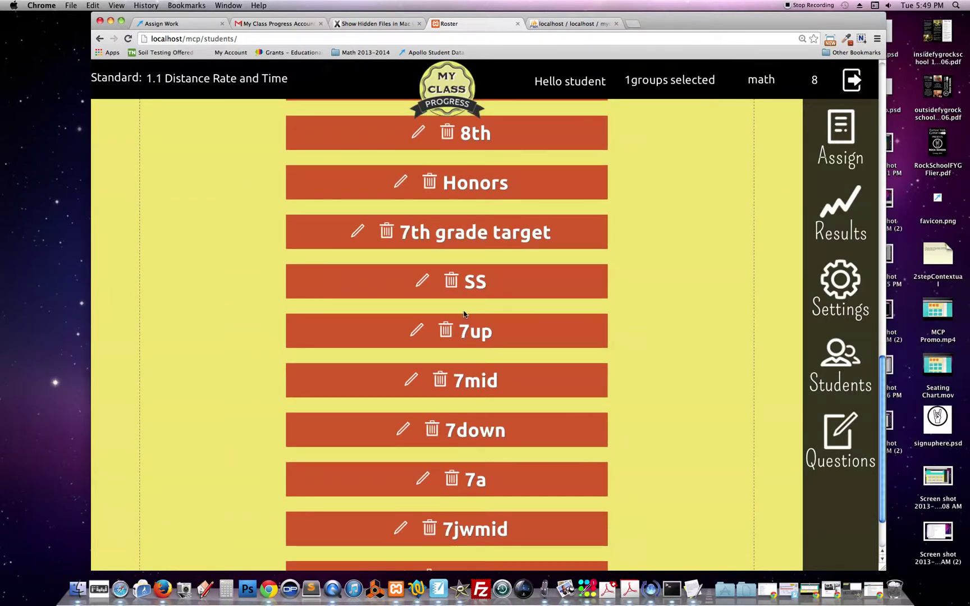
- In the roster table, add the second listed student to group SS and the third to group 7mid
{"action": "scroll", "coordinate": [515, 392], "scroll_direction": "up", "scroll_amount": 15}
{"action": "scroll", "coordinate": [515, 395], "scroll_direction": "down", "scroll_amount": 3}
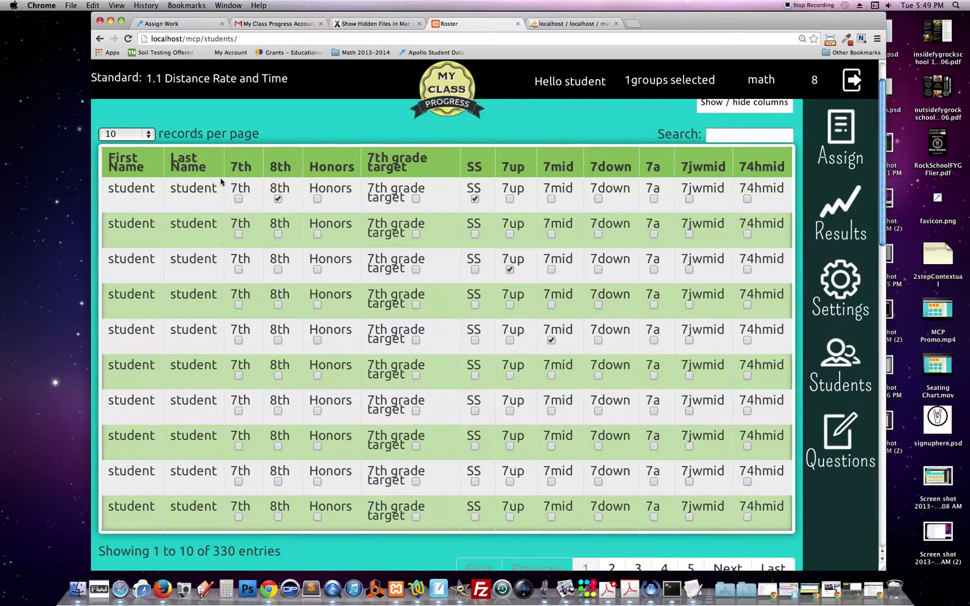
{"action": "left_click", "coordinate": [475, 234]}
{"action": "left_click", "coordinate": [552, 270]}
{"action": "scroll", "coordinate": [556, 259], "scroll_direction": "up", "scroll_amount": 3}
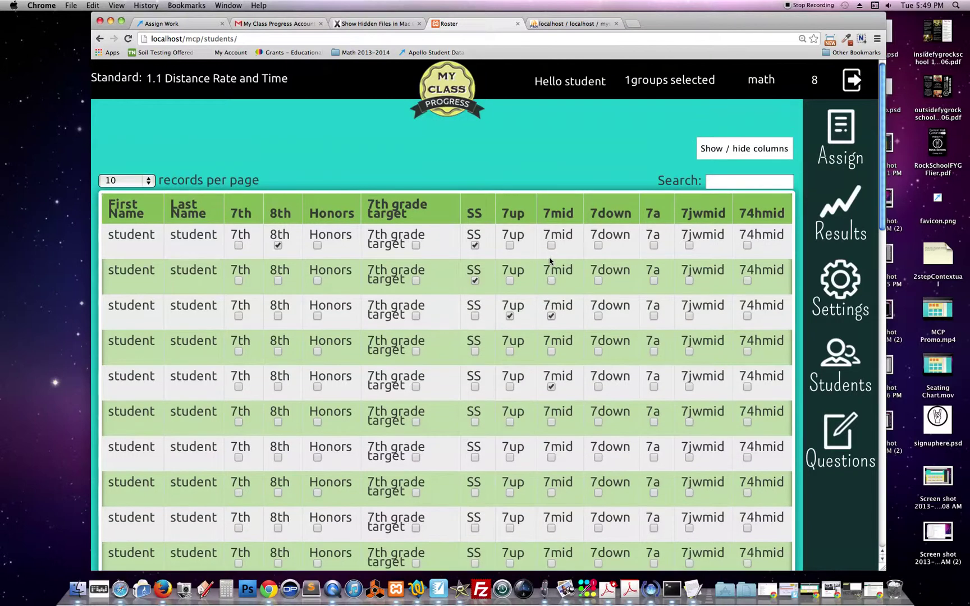
- Examine the Add New Student form and reveal the delete mark beside a student's first name in the roster
{"action": "scroll", "coordinate": [549, 275], "scroll_direction": "down", "scroll_amount": 10}
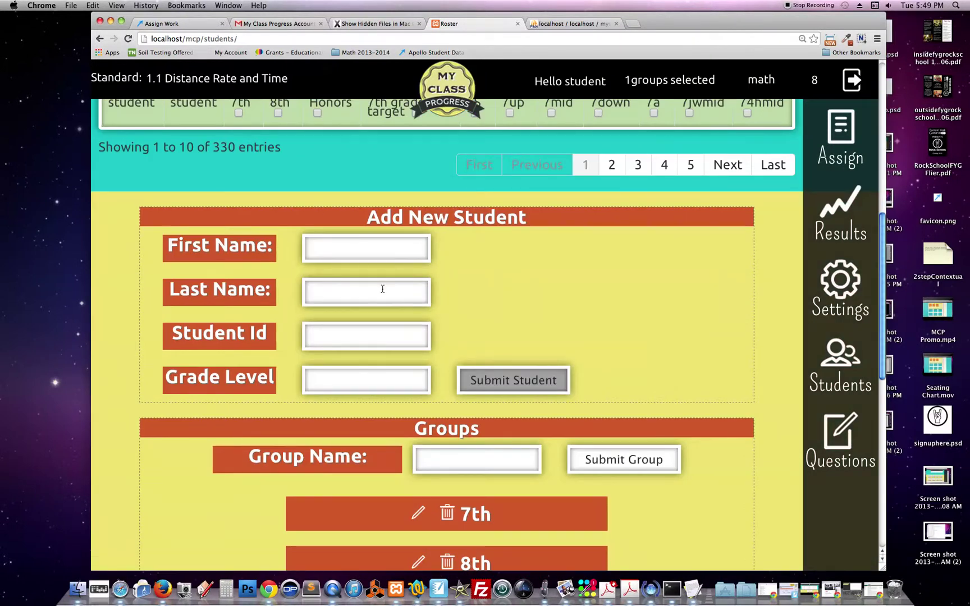
{"action": "scroll", "coordinate": [109, 191], "scroll_direction": "up", "scroll_amount": 4}
{"action": "mouse_move", "coordinate": [111, 158]}
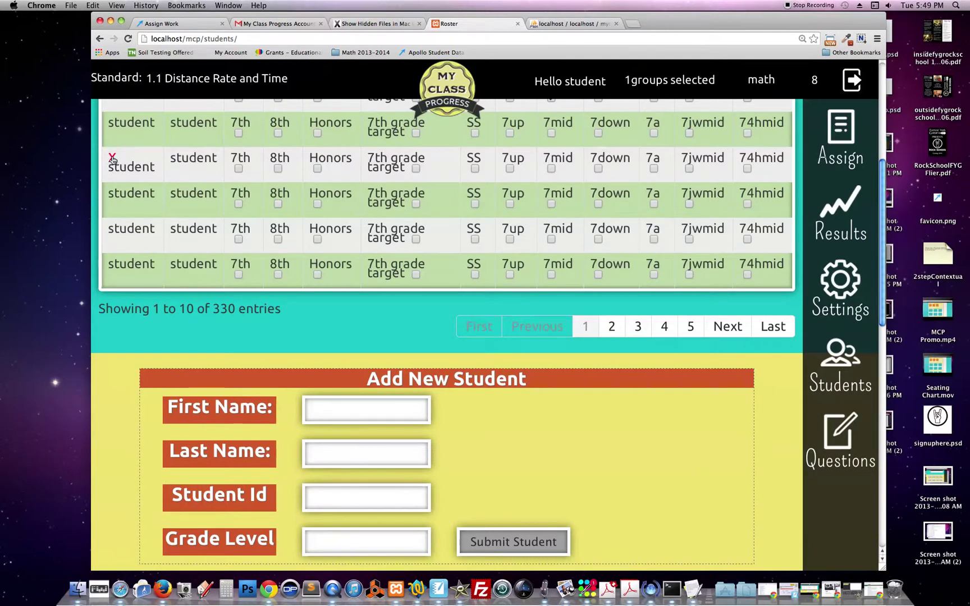
- Open a blank question form in the Questions area and inspect the standards available for it
{"action": "left_click", "coordinate": [838, 458]}
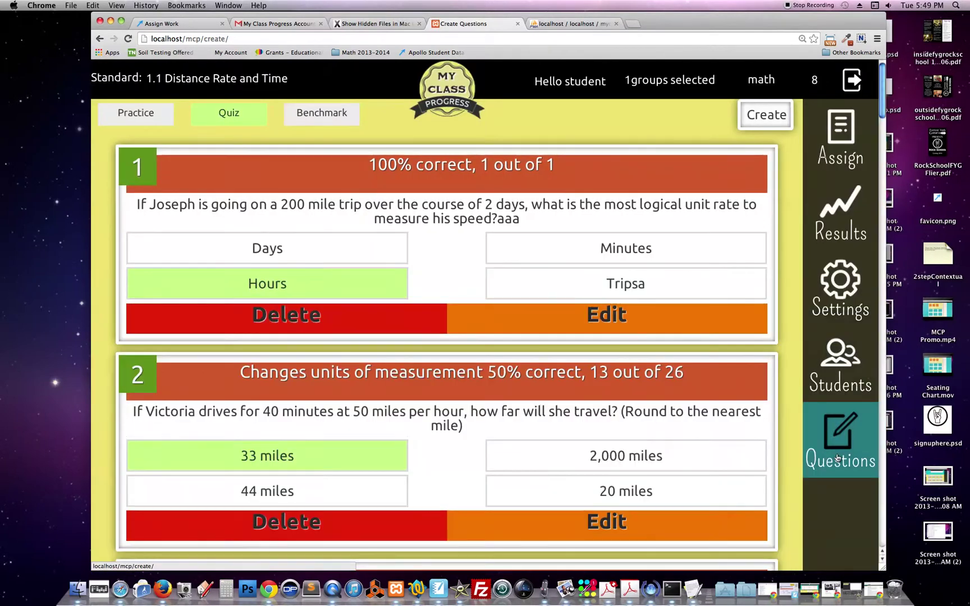
{"action": "left_click", "coordinate": [766, 114]}
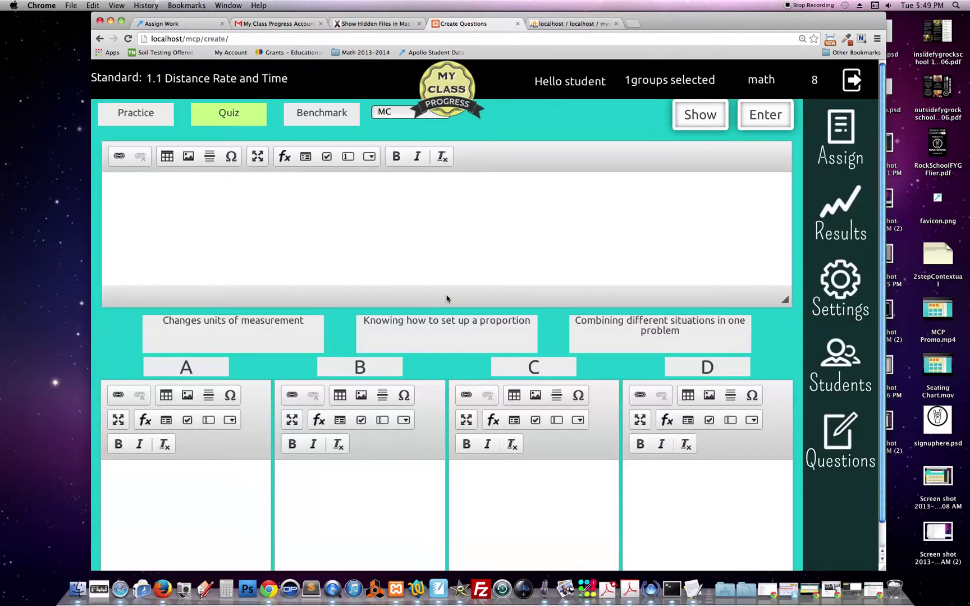
{"action": "left_click", "coordinate": [233, 84]}
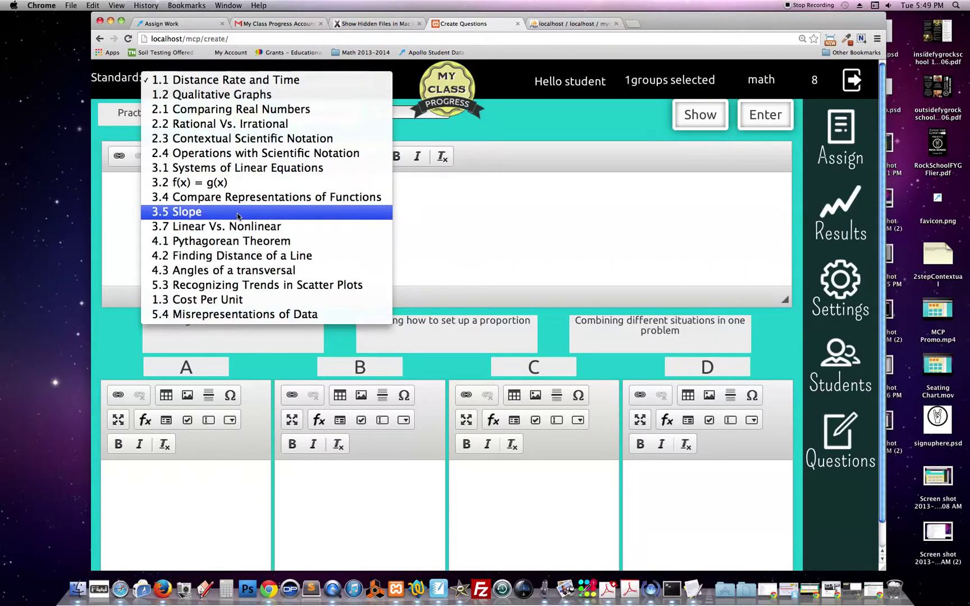
{"action": "left_click", "coordinate": [436, 203]}
{"action": "left_click", "coordinate": [240, 211]}
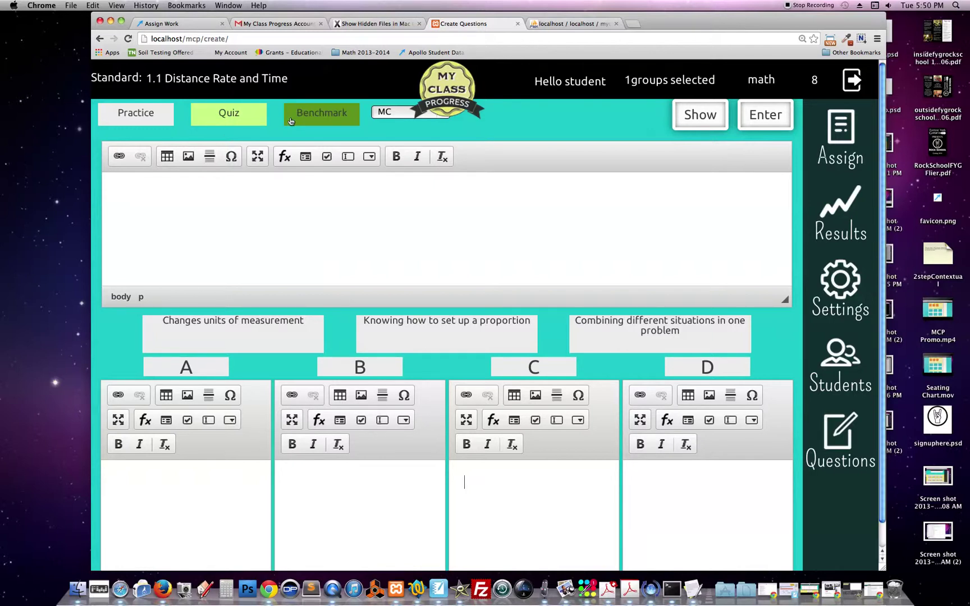
- Show the existing quiz questions for 1.1 Distance Rate and Time and examine question 4's correct-answer statistics
{"action": "left_click", "coordinate": [688, 115]}
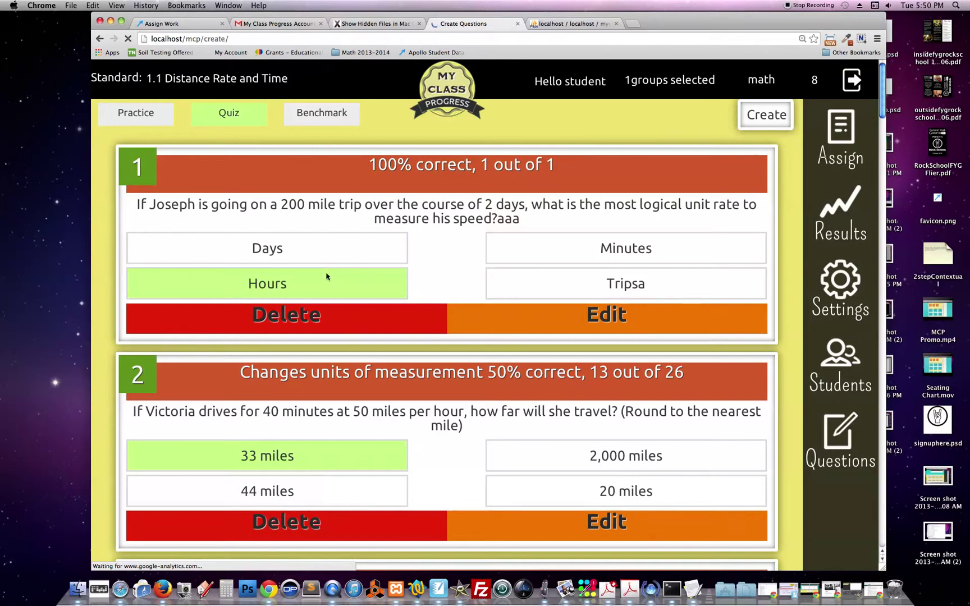
{"action": "scroll", "coordinate": [336, 281], "scroll_direction": "down", "scroll_amount": 5}
{"action": "scroll", "coordinate": [336, 279], "scroll_direction": "down", "scroll_amount": 1}
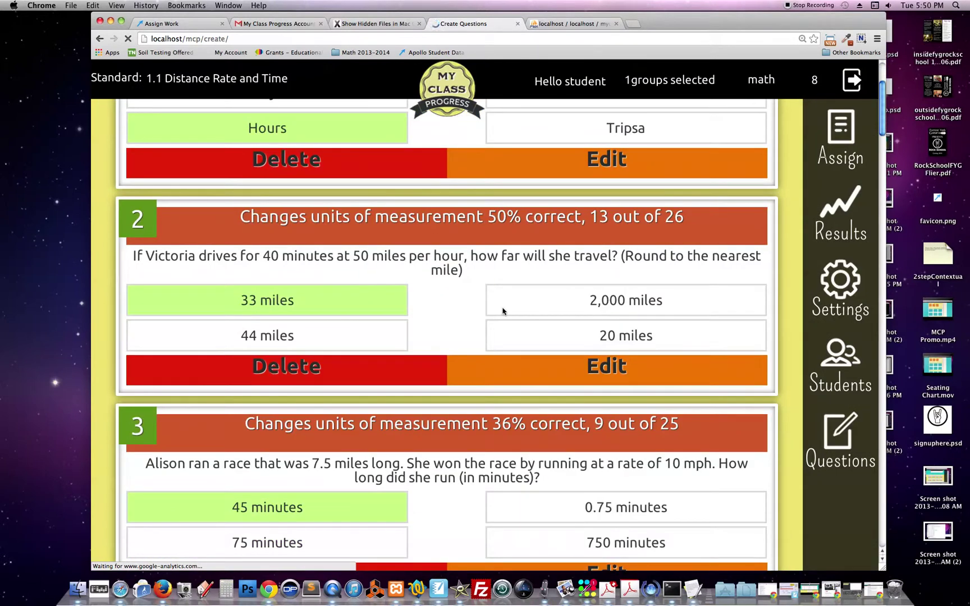
{"action": "scroll", "coordinate": [546, 307], "scroll_direction": "down", "scroll_amount": 2}
{"action": "scroll", "coordinate": [546, 307], "scroll_direction": "down", "scroll_amount": 8}
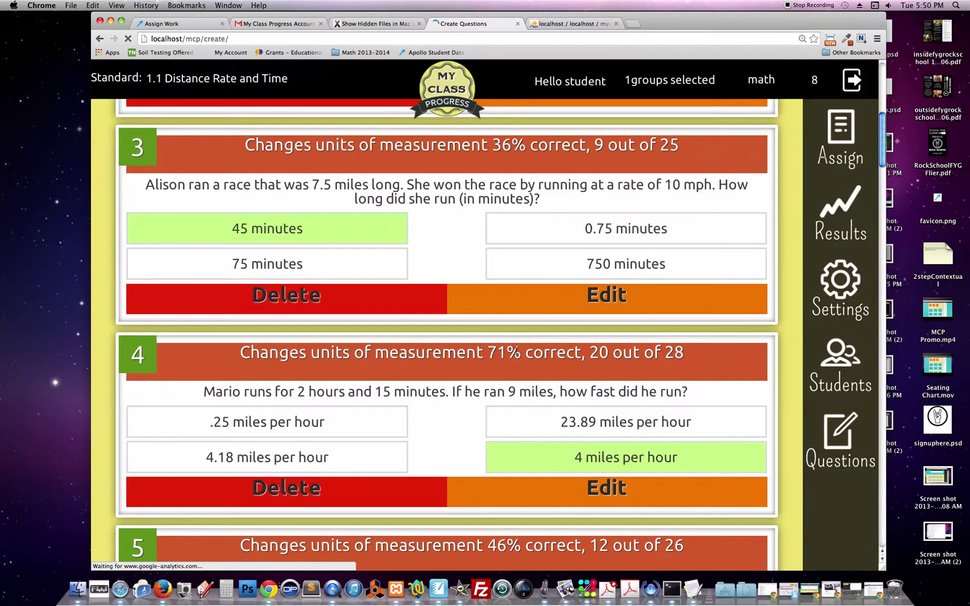
{"action": "left_click_drag", "start_coordinate": [483, 353], "coordinate": [521, 354]}
{"action": "left_click_drag", "start_coordinate": [586, 353], "coordinate": [684, 353]}
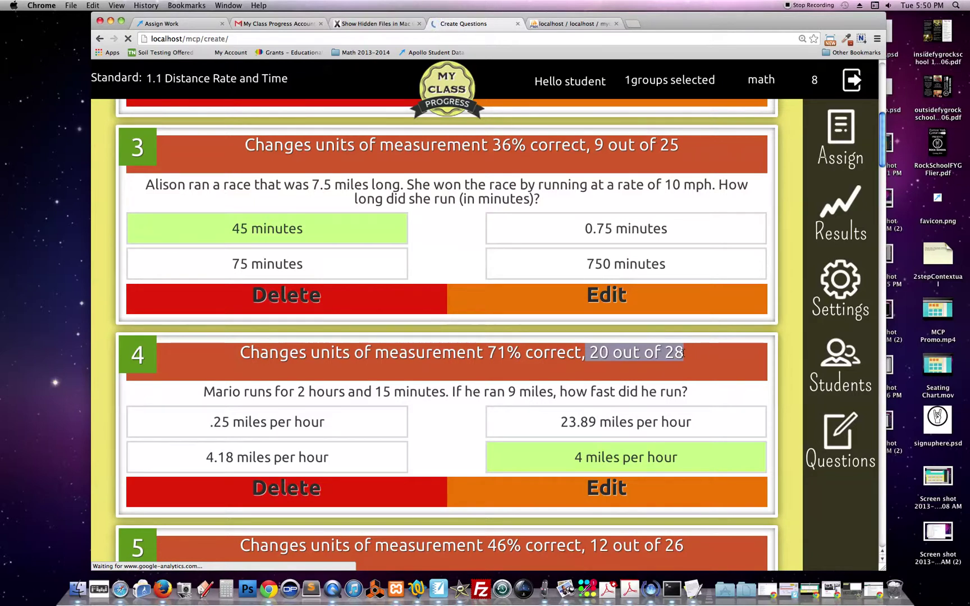
- Open the settings for 1.1 Distance Rate and Time and review the question count, new skill field and current modules
{"action": "left_click", "coordinate": [840, 291]}
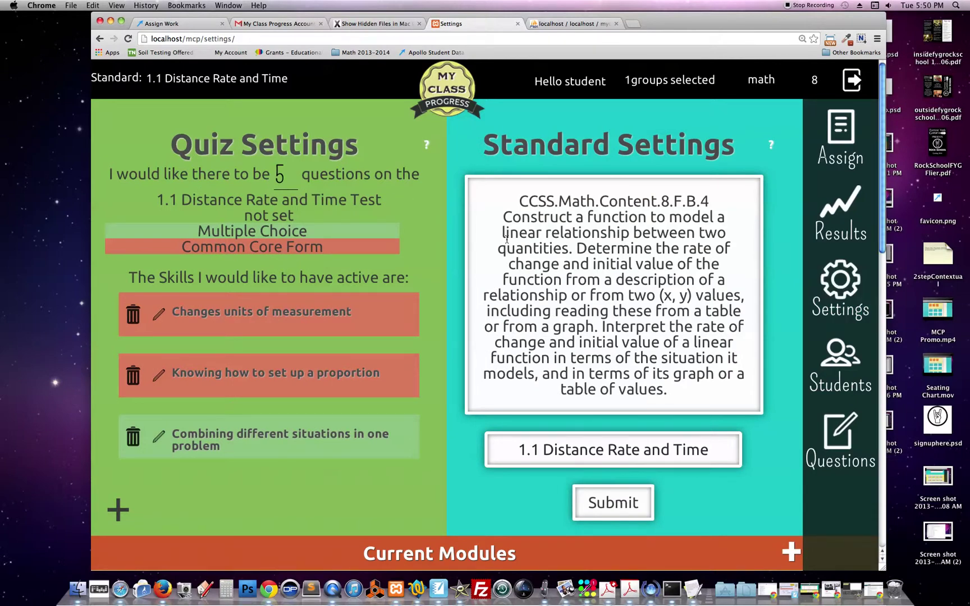
{"action": "double_click", "coordinate": [289, 183]}
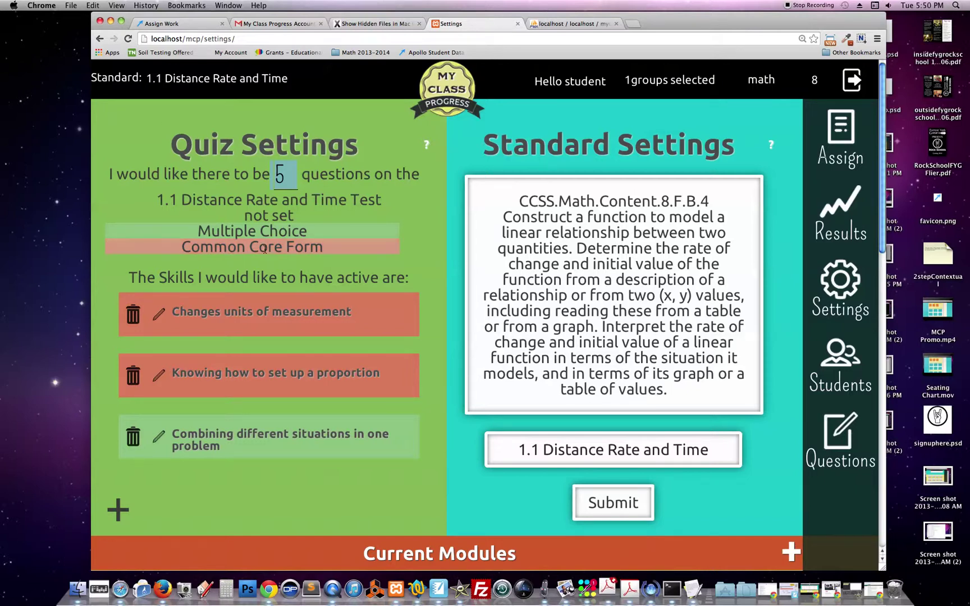
{"action": "scroll", "coordinate": [273, 339], "scroll_direction": "down", "scroll_amount": 1}
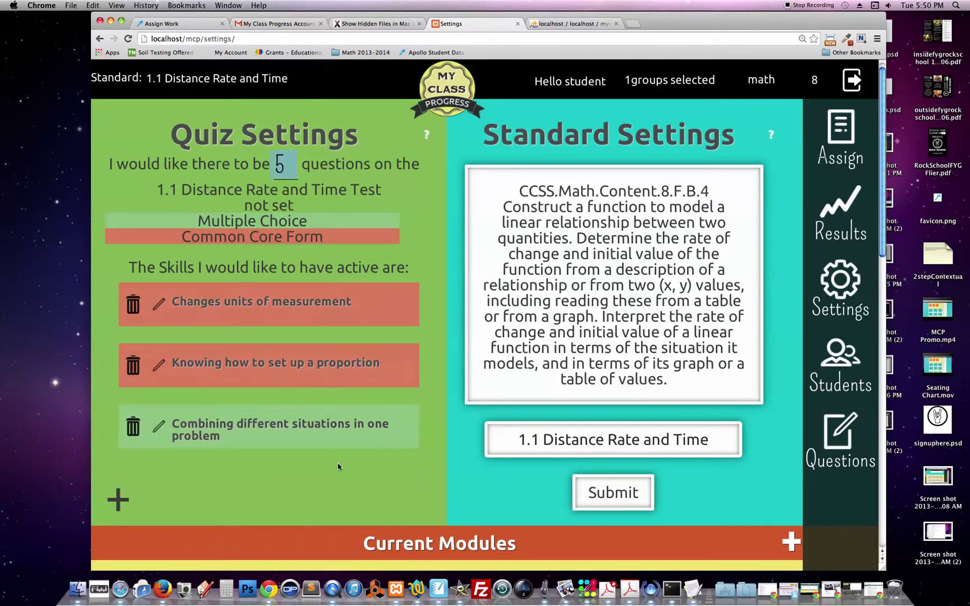
{"action": "left_click", "coordinate": [124, 510]}
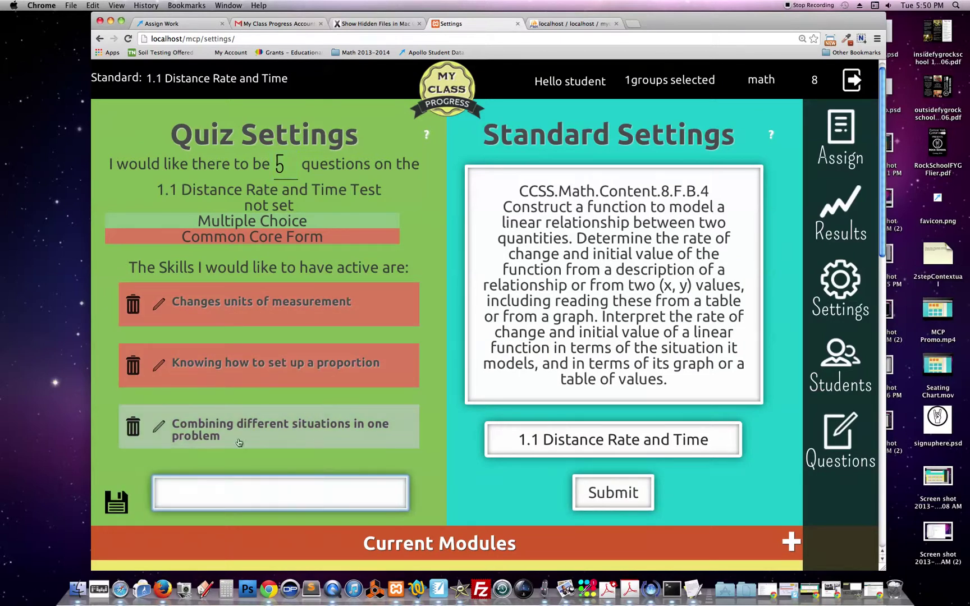
{"action": "scroll", "coordinate": [484, 384], "scroll_direction": "down", "scroll_amount": 5}
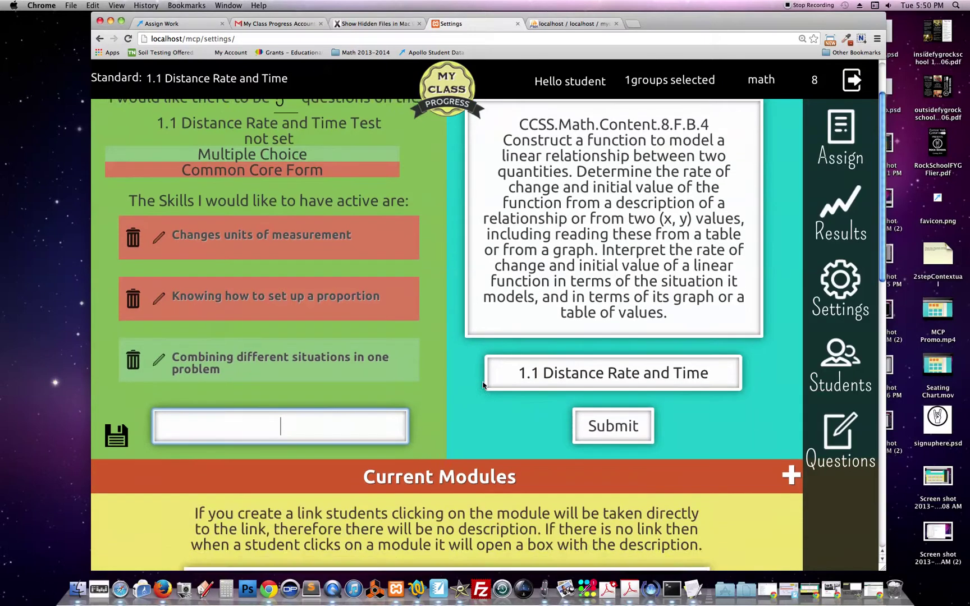
{"action": "scroll", "coordinate": [483, 386], "scroll_direction": "down", "scroll_amount": 2}
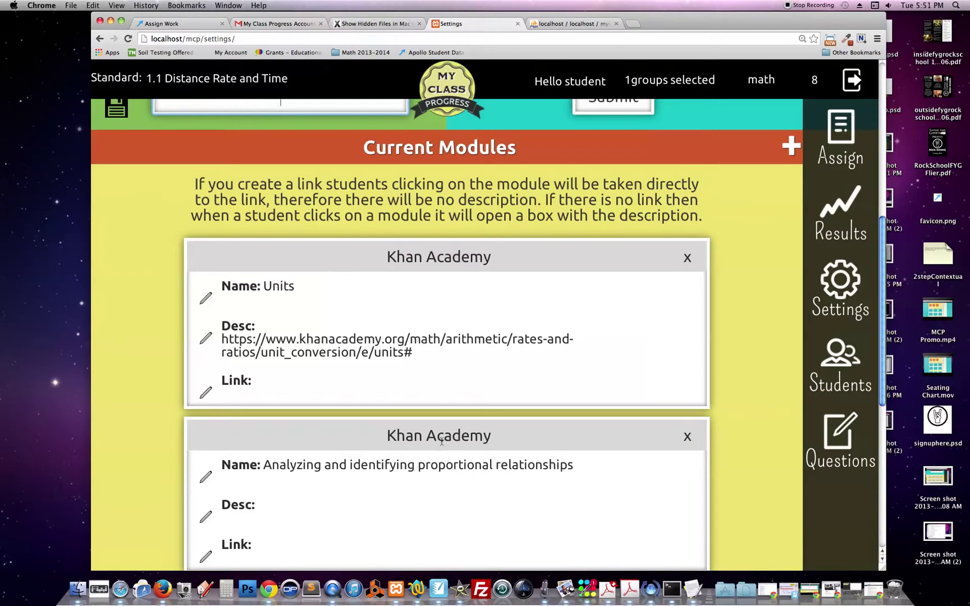
- Open the work assignment page and clear every student's current assignments
{"action": "left_click", "coordinate": [837, 157]}
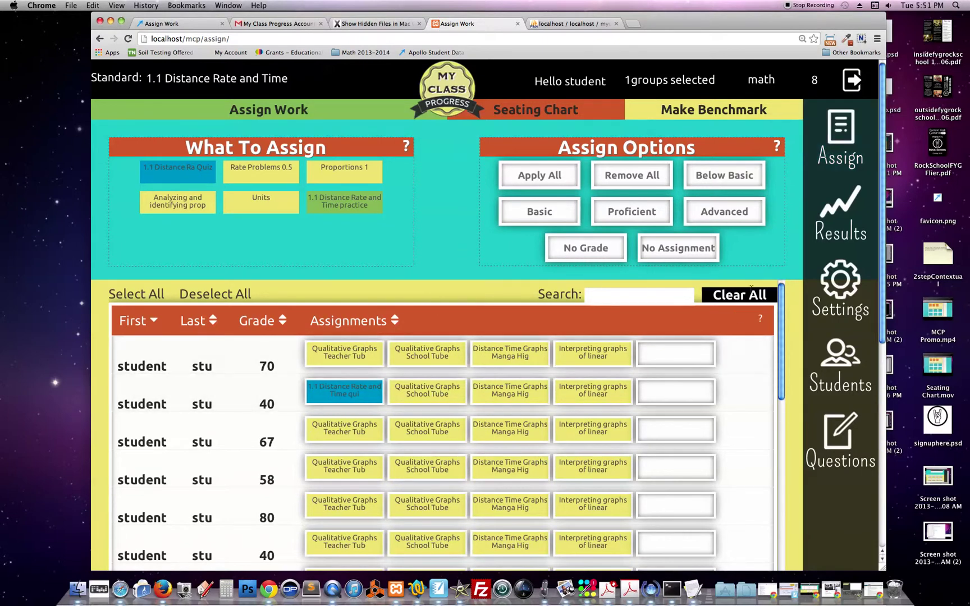
{"action": "left_click", "coordinate": [752, 295]}
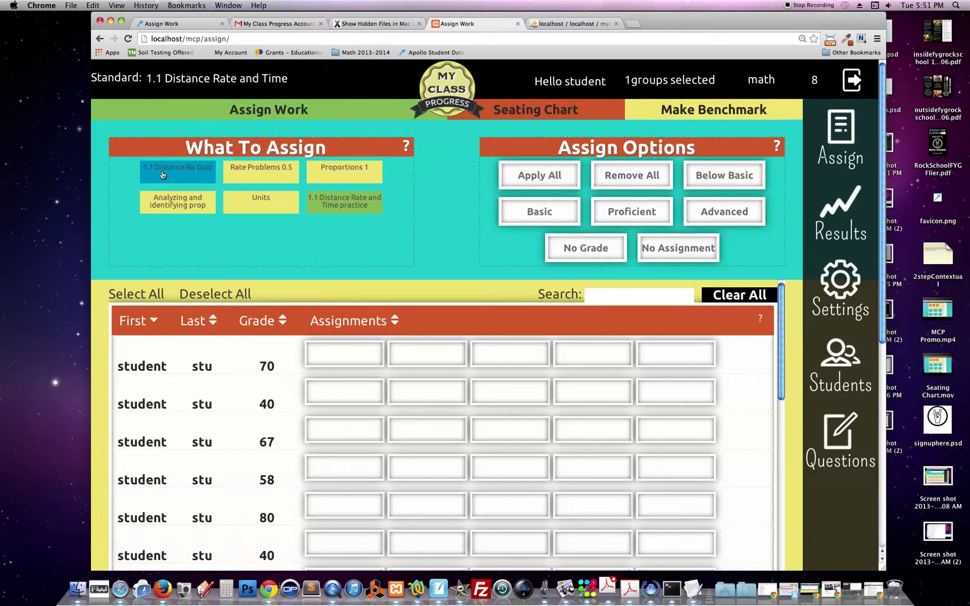
- Assign the 1.1 Distance Ra Quiz to all students and remove it from everyone again
{"action": "left_click_drag", "start_coordinate": [163, 174], "coordinate": [539, 170]}
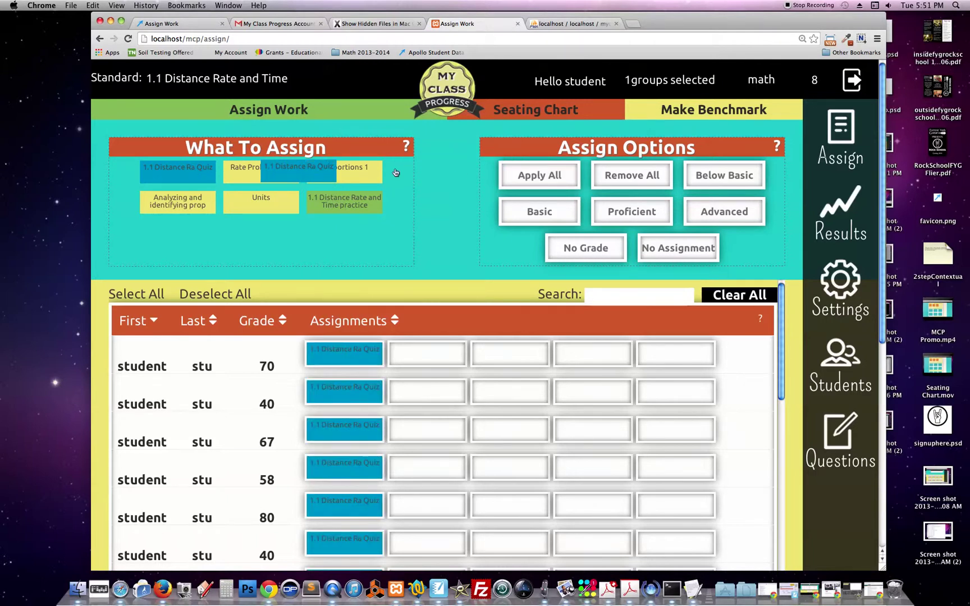
{"action": "left_click", "coordinate": [633, 176]}
- Assign the 1.1 Distance Ra Quiz only to the below-basic students and remove it from all of them again
{"action": "left_click_drag", "start_coordinate": [175, 171], "coordinate": [725, 179]}
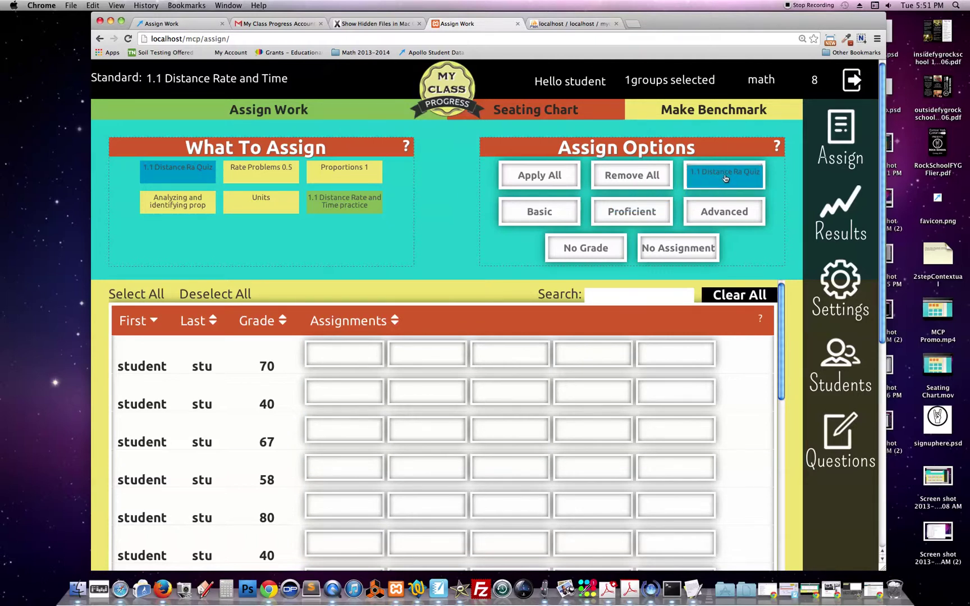
{"action": "left_click", "coordinate": [725, 177]}
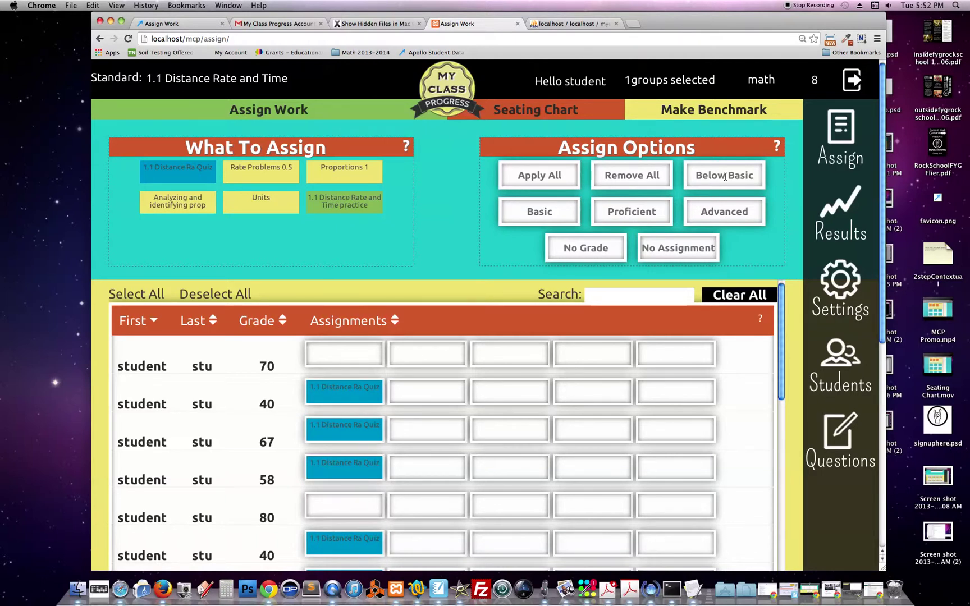
{"action": "left_click_drag", "start_coordinate": [192, 173], "coordinate": [649, 179]}
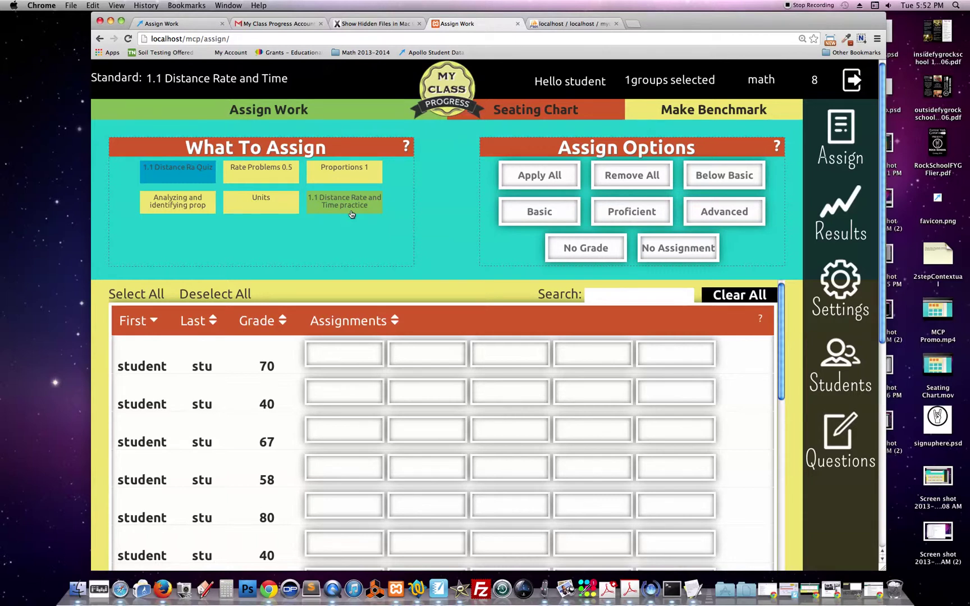
- Assign Rate Problems 0.5 to the basic students, Proportions 1 to the below-basic students, and Units to the advanced and proficient students
{"action": "left_click_drag", "start_coordinate": [253, 164], "coordinate": [531, 210]}
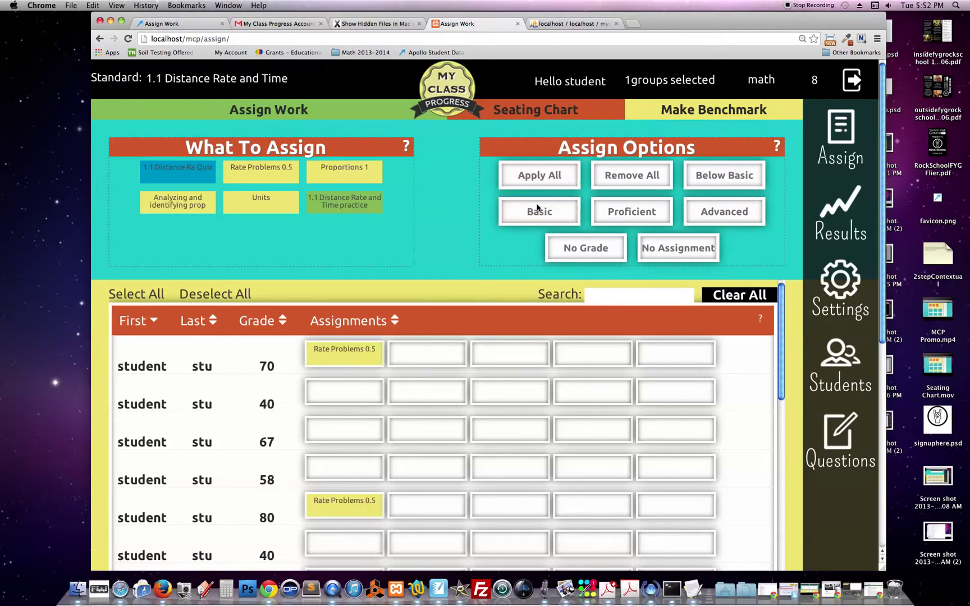
{"action": "left_click_drag", "start_coordinate": [326, 170], "coordinate": [716, 174]}
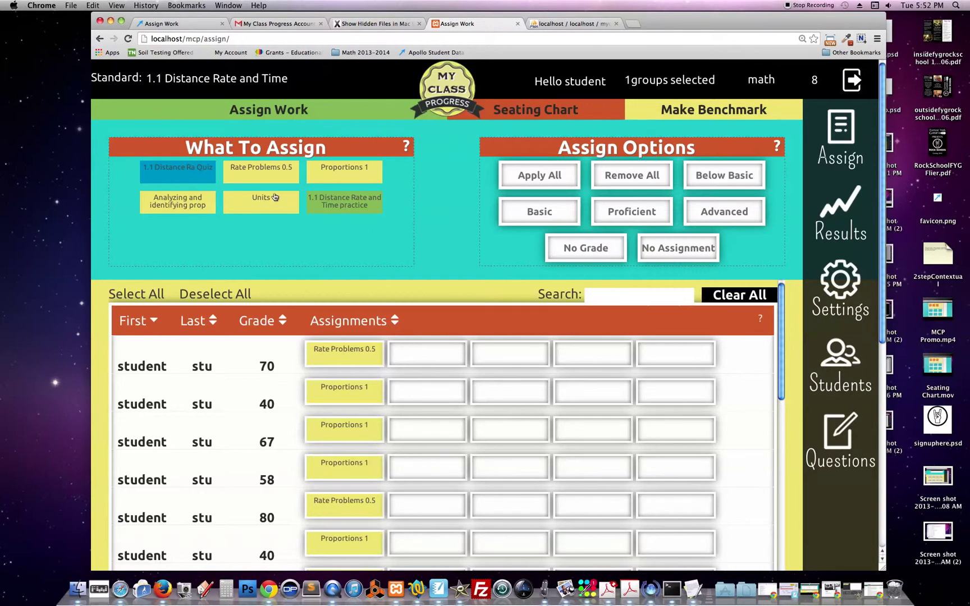
{"action": "left_click_drag", "start_coordinate": [259, 197], "coordinate": [715, 212]}
{"action": "left_click_drag", "start_coordinate": [283, 203], "coordinate": [659, 214]}
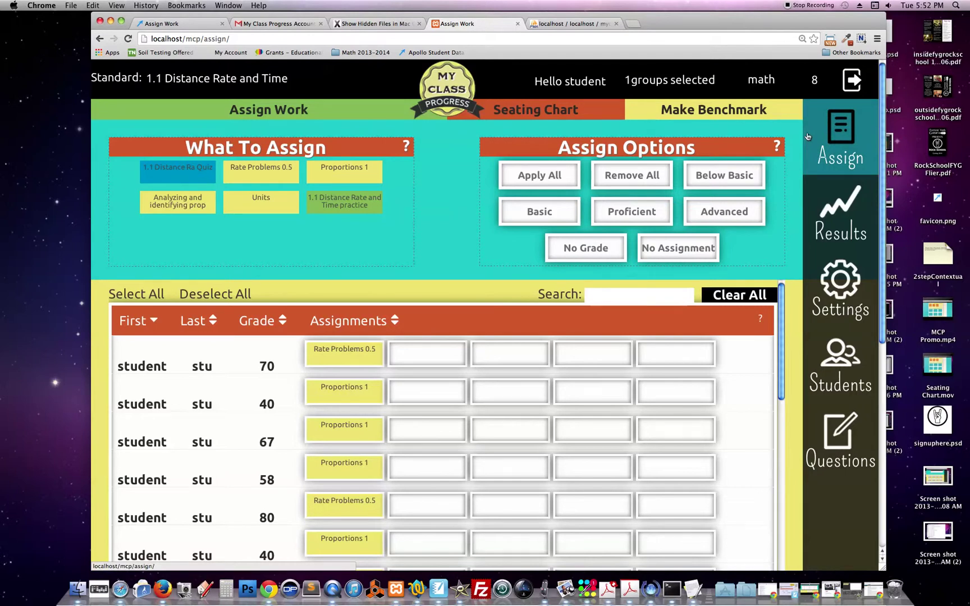
- Open the student dashboard, view the details of the assigned Proportions 1 module, and close them
{"action": "left_click", "coordinate": [552, 85]}
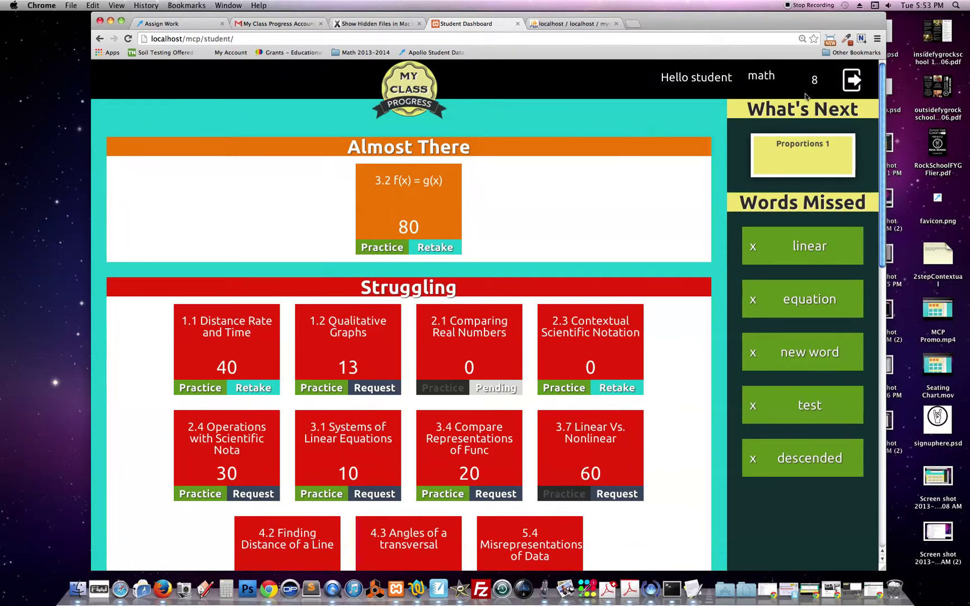
{"action": "left_click", "coordinate": [810, 150]}
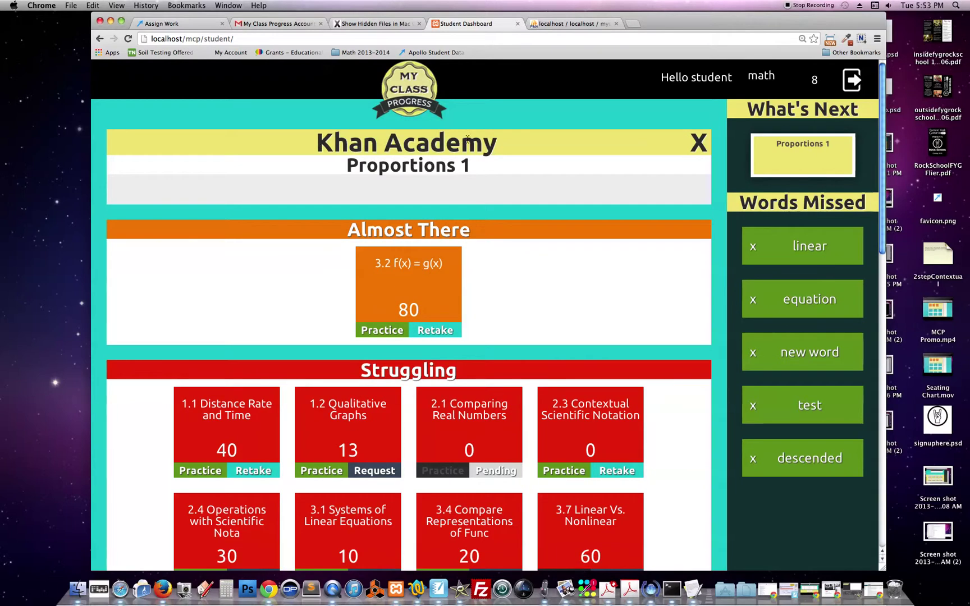
{"action": "left_click_drag", "start_coordinate": [342, 169], "coordinate": [481, 165]}
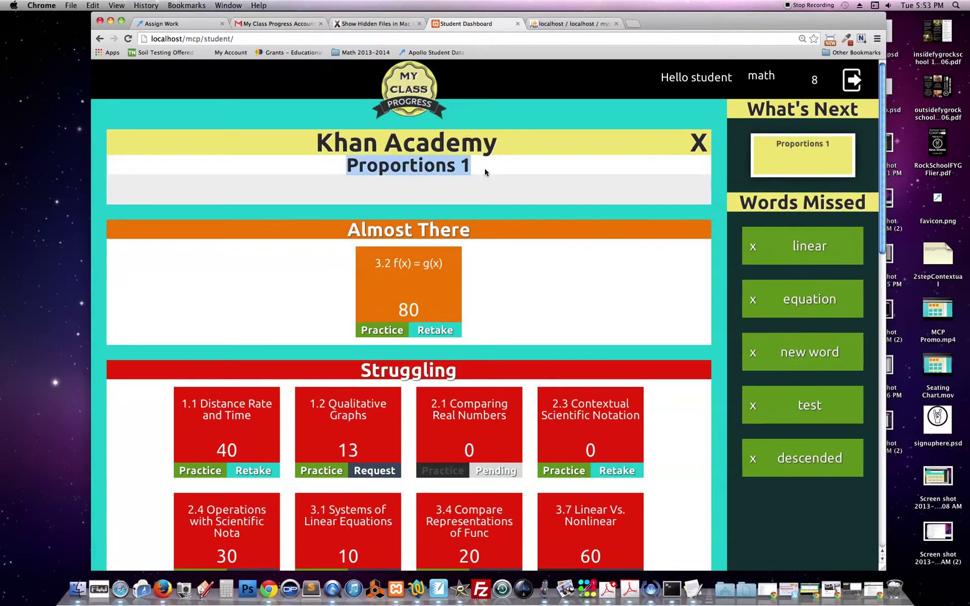
{"action": "left_click", "coordinate": [699, 143]}
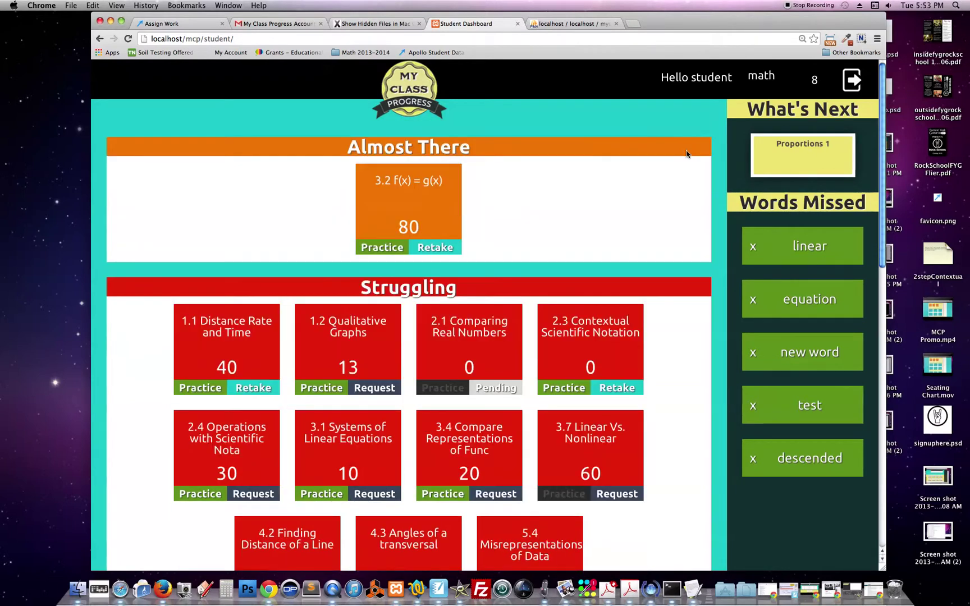
- Review the quiz standards in the Almost There, Struggling, Mastered and Not Taken sections of the student dashboard
{"action": "scroll", "coordinate": [307, 366], "scroll_direction": "down", "scroll_amount": 4}
{"action": "scroll", "coordinate": [307, 366], "scroll_direction": "up", "scroll_amount": 4}
{"action": "left_click_drag", "start_coordinate": [345, 146], "coordinate": [498, 146]}
{"action": "left_click", "coordinate": [462, 211]}
{"action": "scroll", "coordinate": [393, 225], "scroll_direction": "down", "scroll_amount": 3}
{"action": "left_click_drag", "start_coordinate": [361, 217], "coordinate": [458, 216]}
{"action": "left_click", "coordinate": [458, 216]}
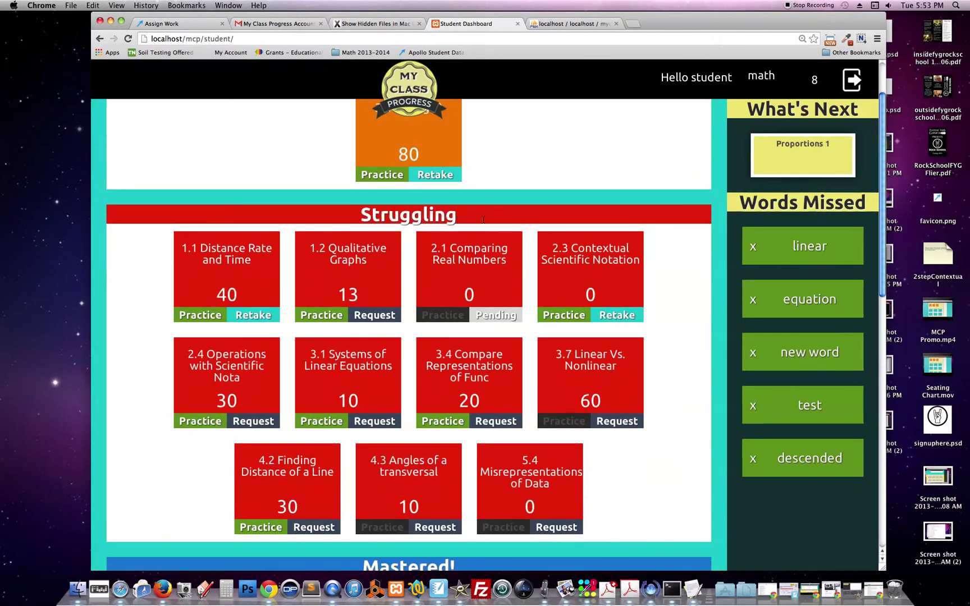
{"action": "scroll", "coordinate": [316, 263], "scroll_direction": "down", "scroll_amount": 10}
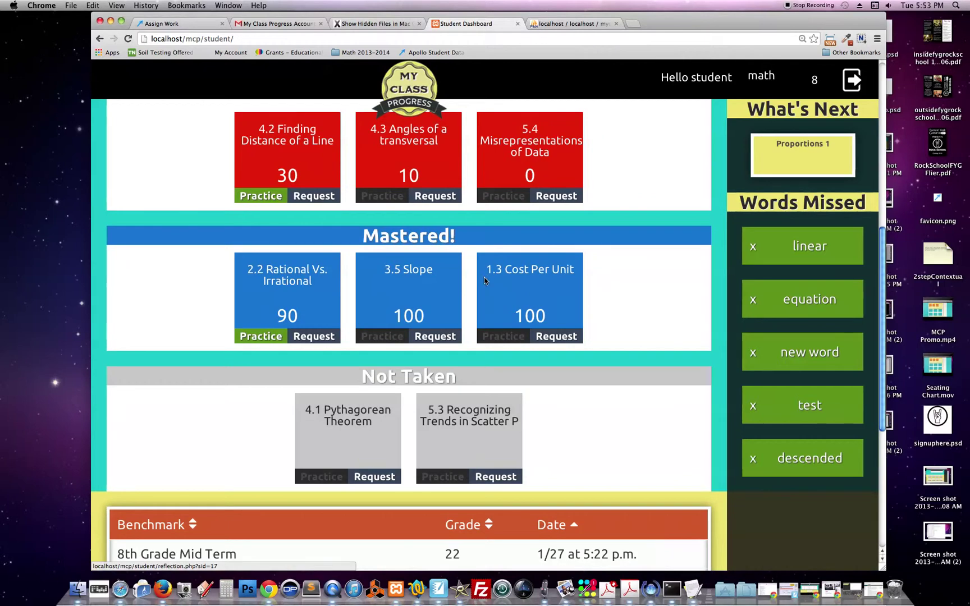
{"action": "scroll", "coordinate": [484, 282], "scroll_direction": "up", "scroll_amount": 7}
{"action": "scroll", "coordinate": [484, 282], "scroll_direction": "up", "scroll_amount": 5}
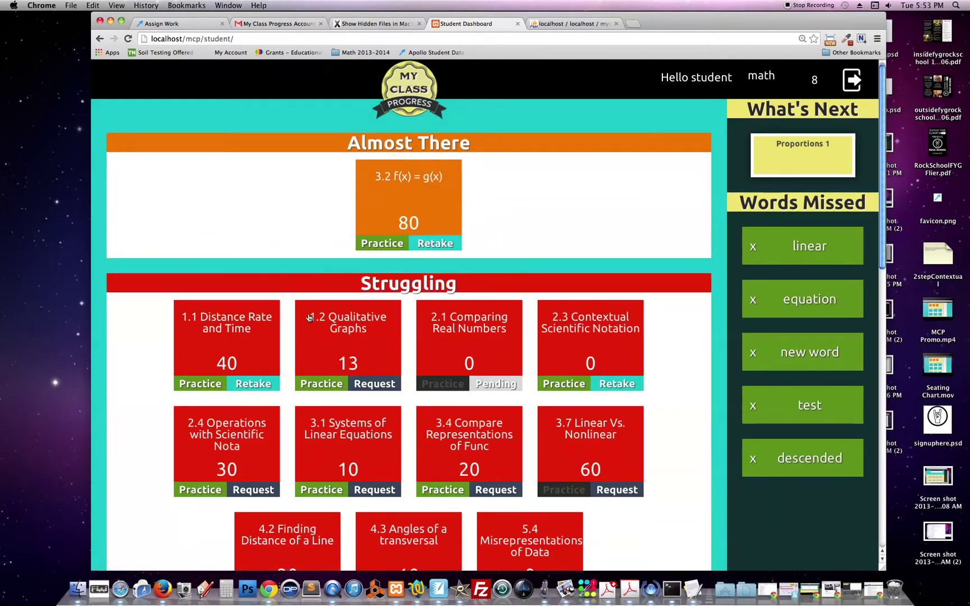
- Request a retake of 1.2 Qualitative Graphs, and view the 1.1 Distance Rate and Time retake quiz before returning to the student dashboard
{"action": "left_click", "coordinate": [379, 385]}
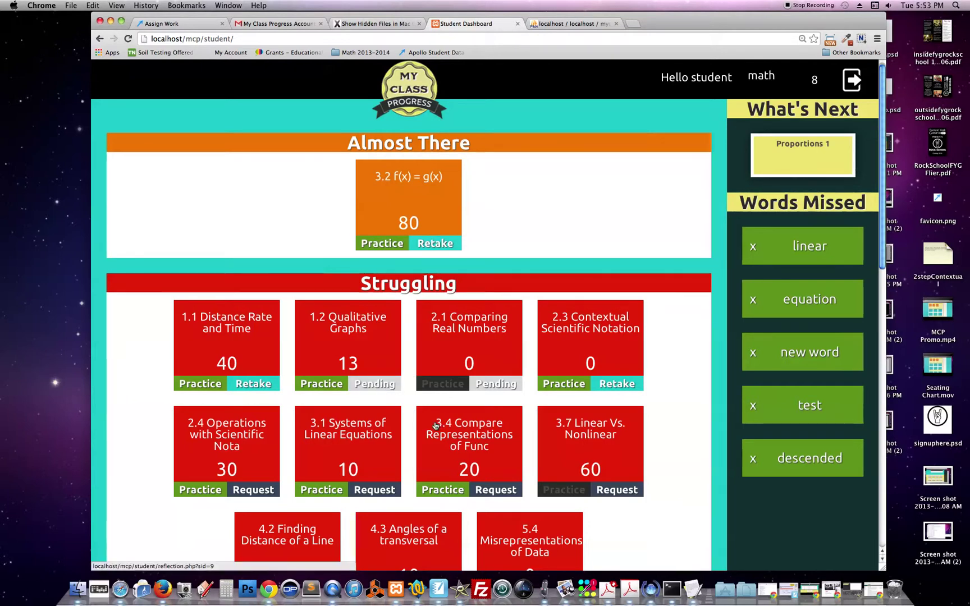
{"action": "left_click", "coordinate": [243, 388]}
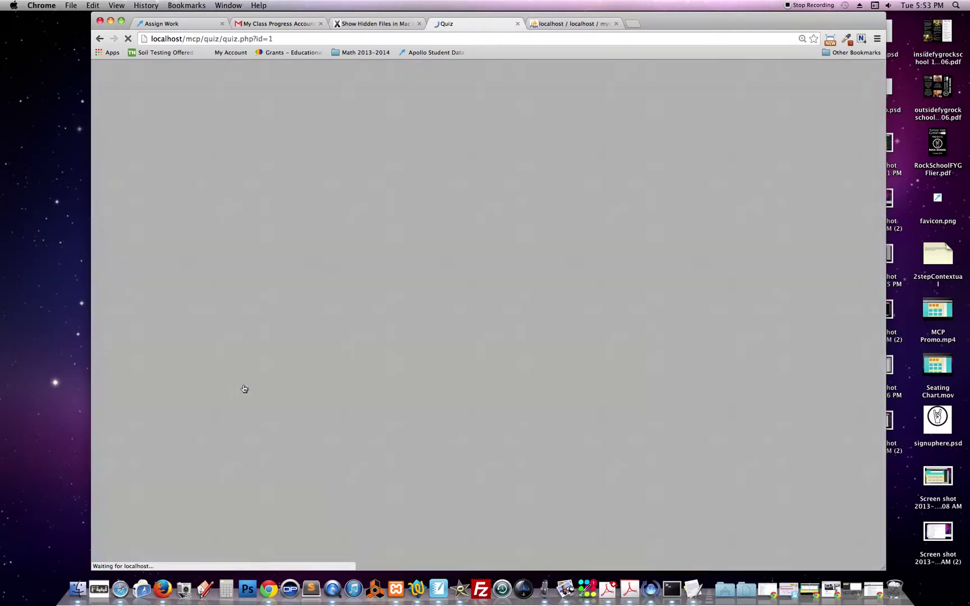
{"action": "scroll", "coordinate": [295, 281], "scroll_direction": "down", "scroll_amount": 3}
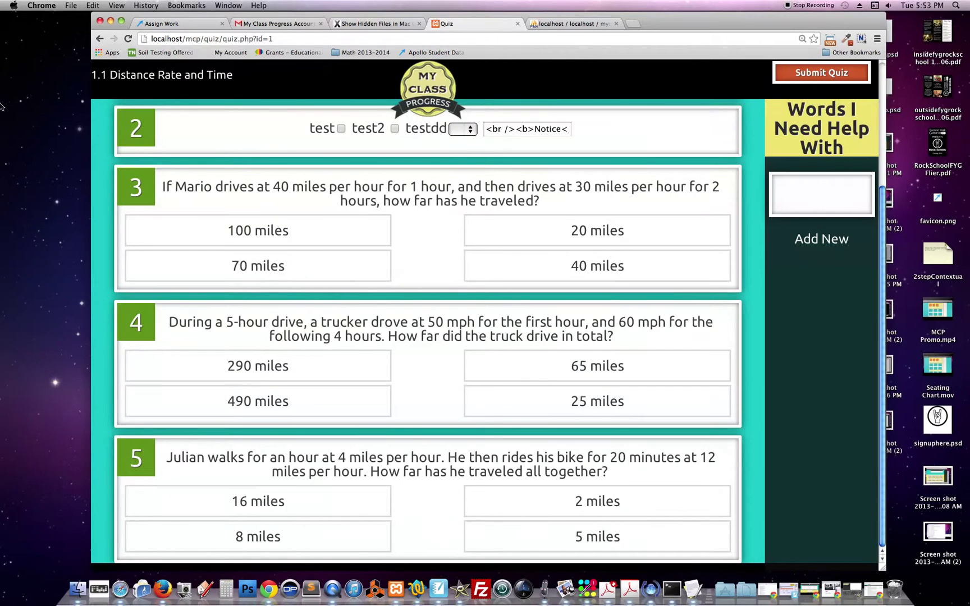
{"action": "left_click", "coordinate": [416, 91]}
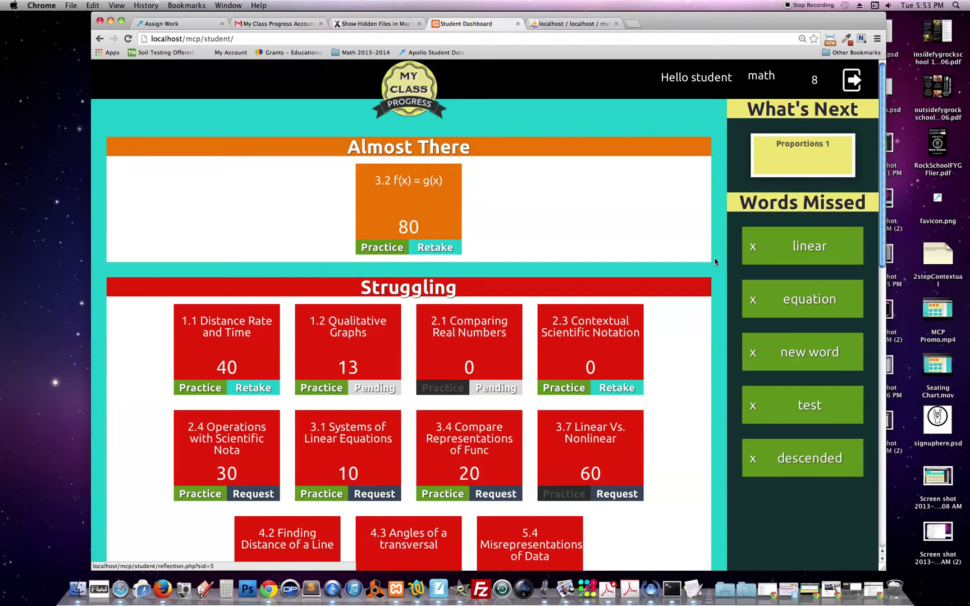
- Look up the missed word "linear" in the online dictionary, and open the 2.1 Comparing Real Numbers reflection from the student dashboard
{"action": "left_click", "coordinate": [810, 251]}
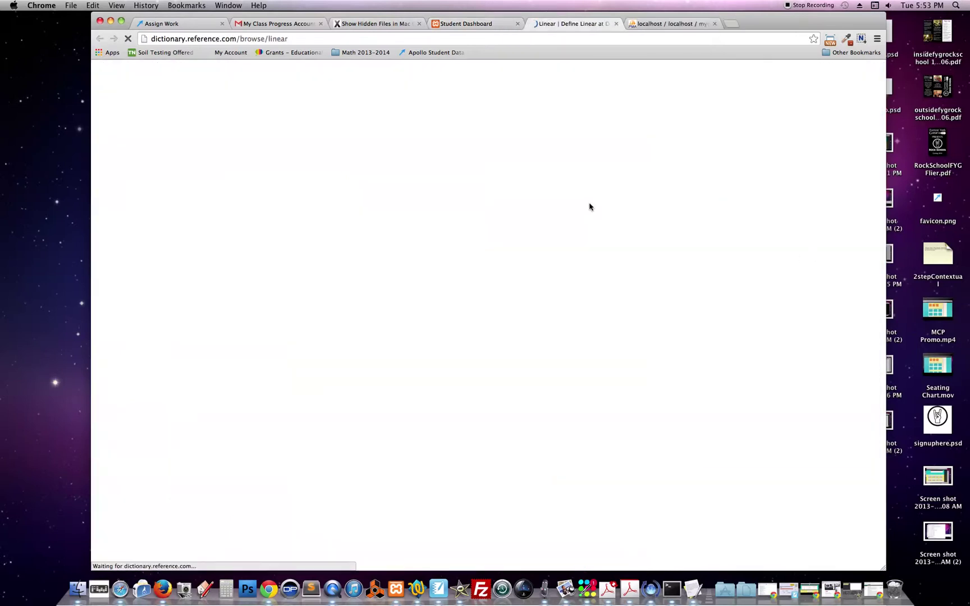
{"action": "left_click", "coordinate": [478, 24]}
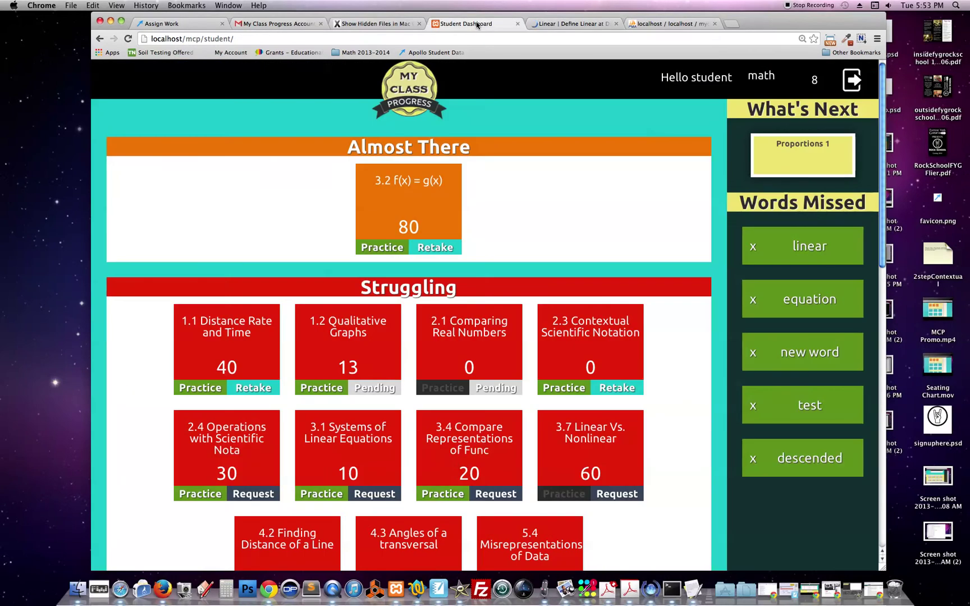
{"action": "left_click", "coordinate": [474, 326]}
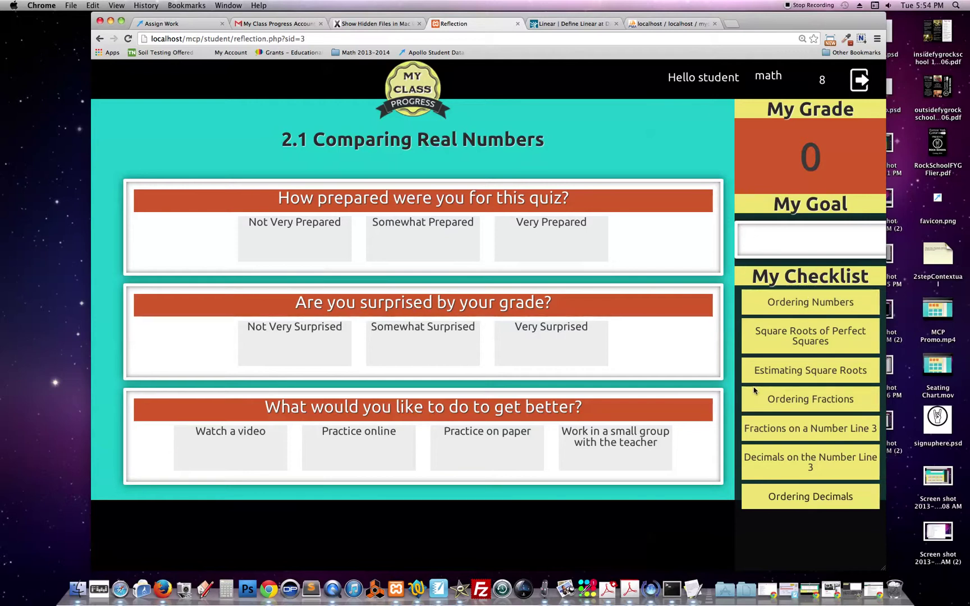
- Open the quiz results from the teacher dashboard and sort them by quiz grade and by quiz date, newest first
{"action": "left_click", "coordinate": [424, 100]}
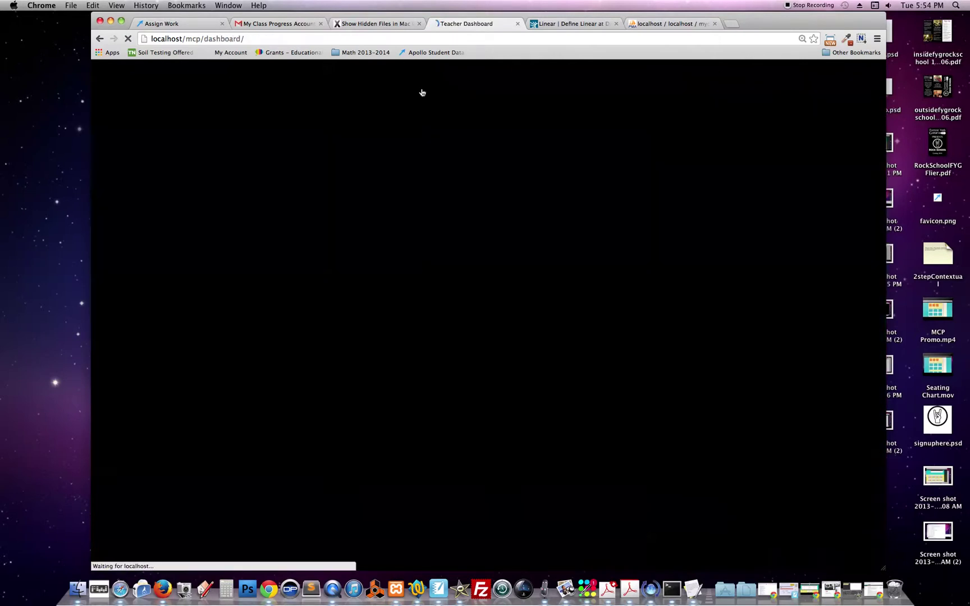
{"action": "left_click", "coordinate": [845, 225]}
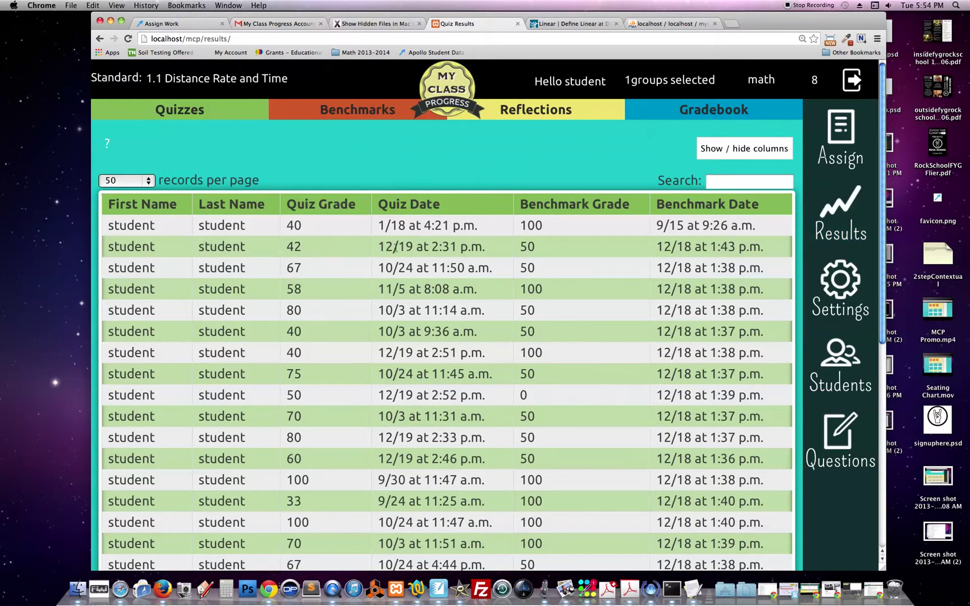
{"action": "left_click", "coordinate": [321, 202]}
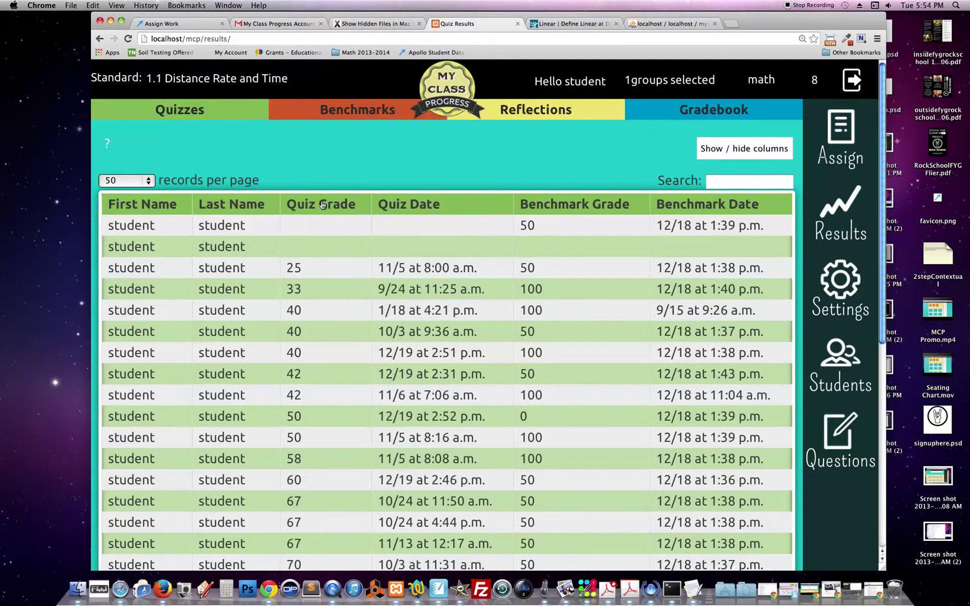
{"action": "left_click", "coordinate": [322, 204]}
{"action": "left_click", "coordinate": [416, 202]}
{"action": "left_click", "coordinate": [417, 204]}
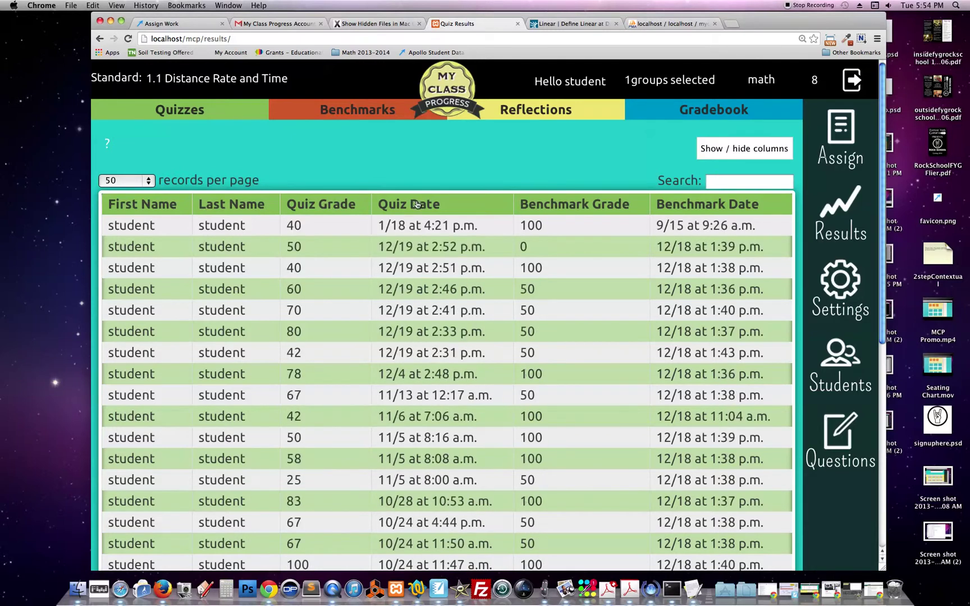
- Show the Practice Score column in the results table and move Benchmark Grade directly beside Quiz Grade
{"action": "left_click", "coordinate": [719, 148]}
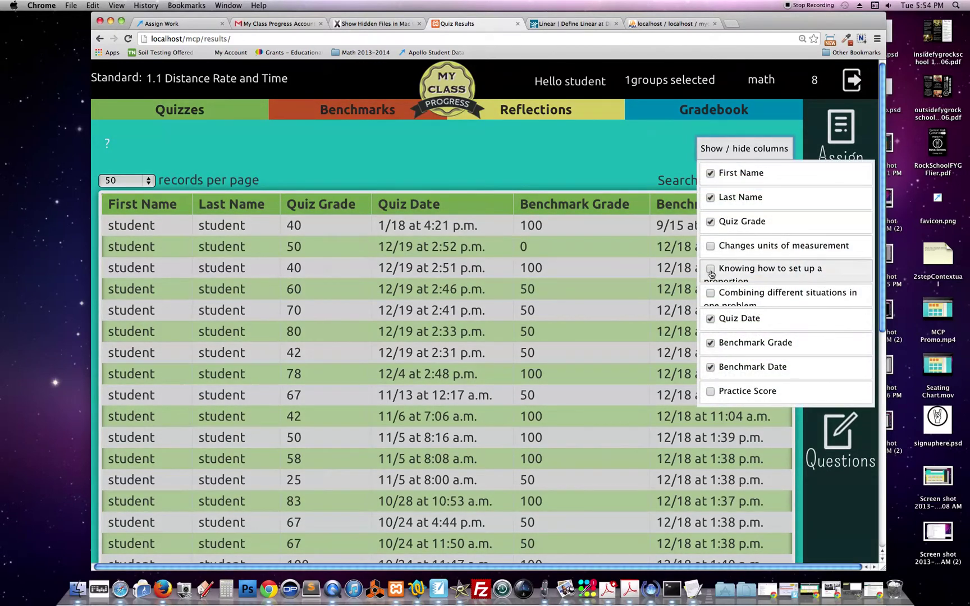
{"action": "left_click", "coordinate": [712, 392]}
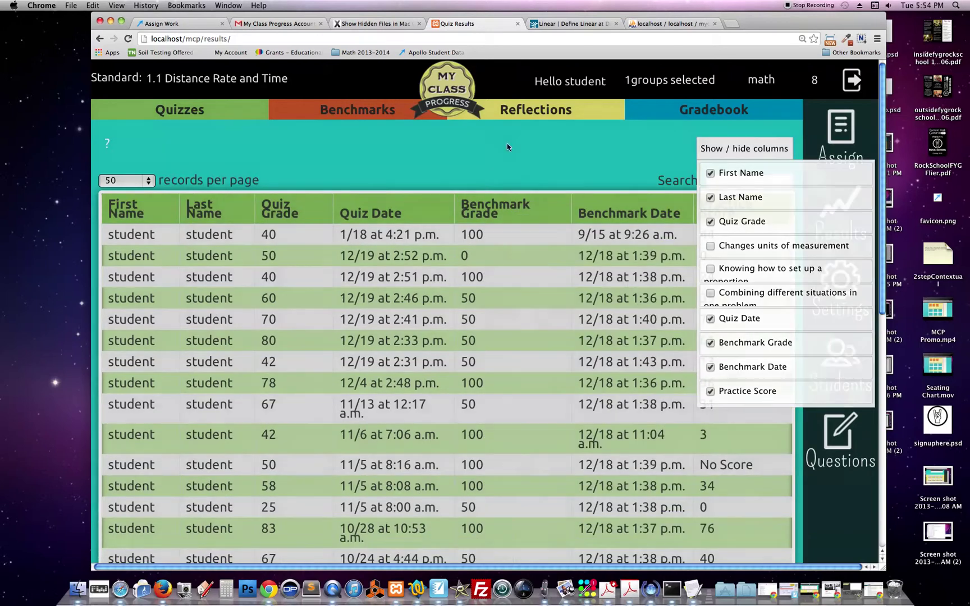
{"action": "left_click", "coordinate": [507, 144]}
{"action": "left_click_drag", "start_coordinate": [494, 208], "coordinate": [318, 222]}
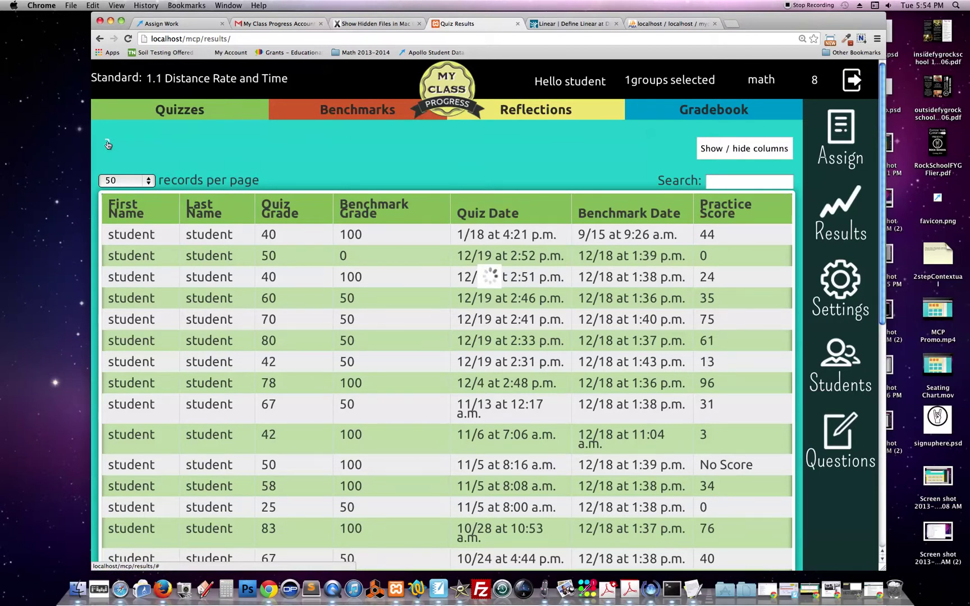
- Read the help text for the results table and close it
{"action": "left_click", "coordinate": [107, 145]}
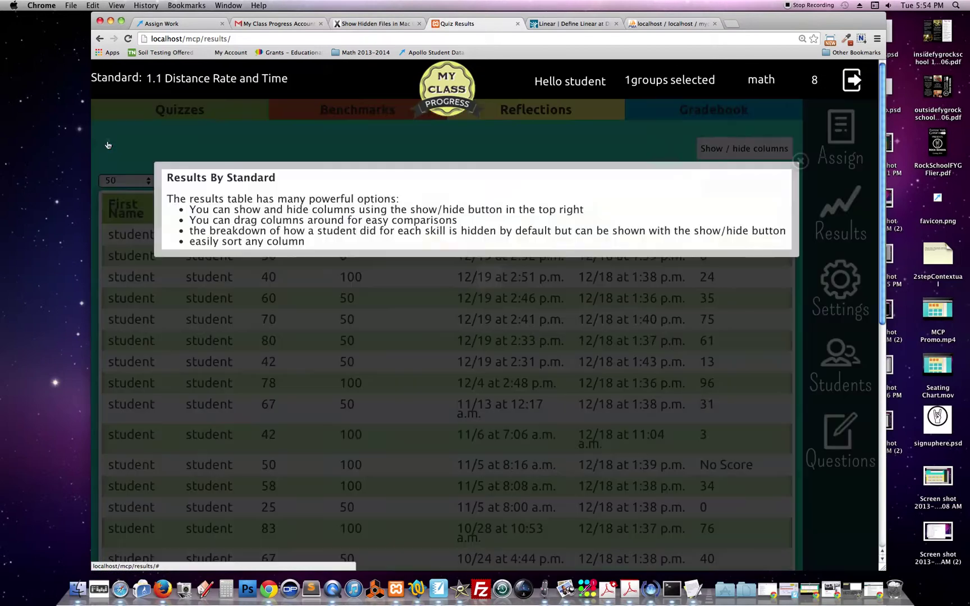
{"action": "left_click", "coordinate": [801, 163]}
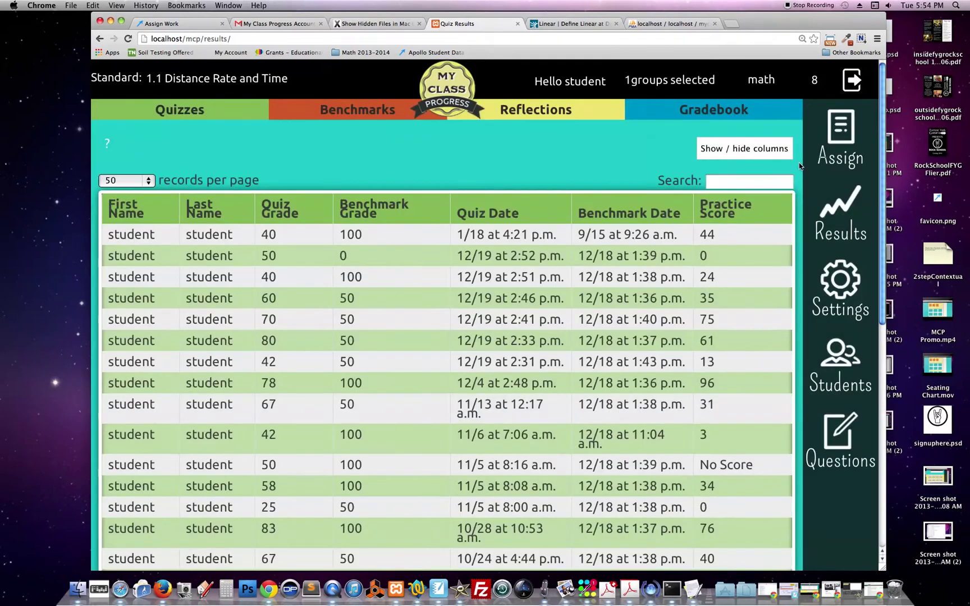
- View the 8th Grade Mid Term benchmark results, expanding and collapsing the student breakdown for 1.1 Distance Rate and Time
{"action": "left_click", "coordinate": [381, 116]}
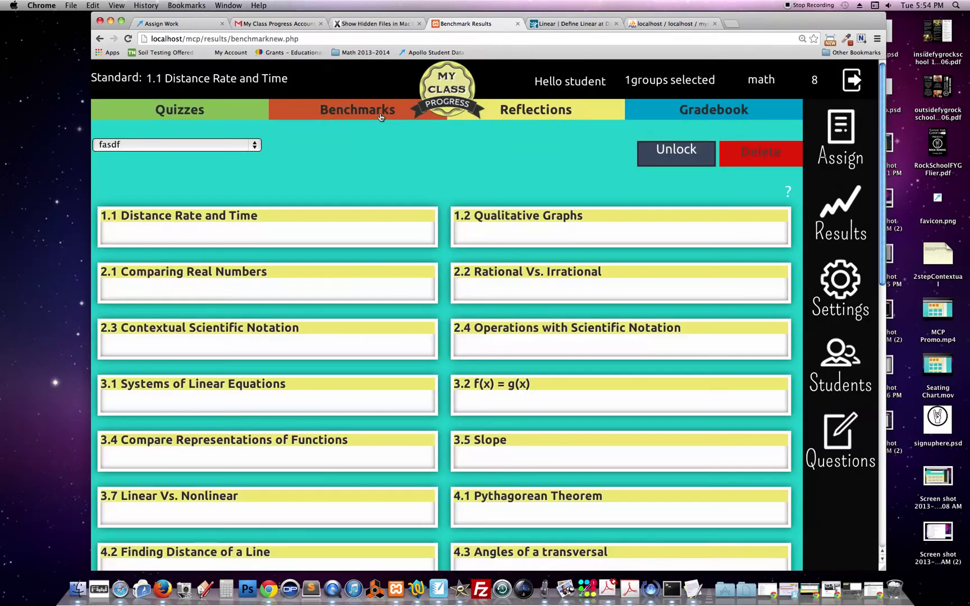
{"action": "left_click", "coordinate": [157, 154]}
{"action": "left_click", "coordinate": [157, 153]}
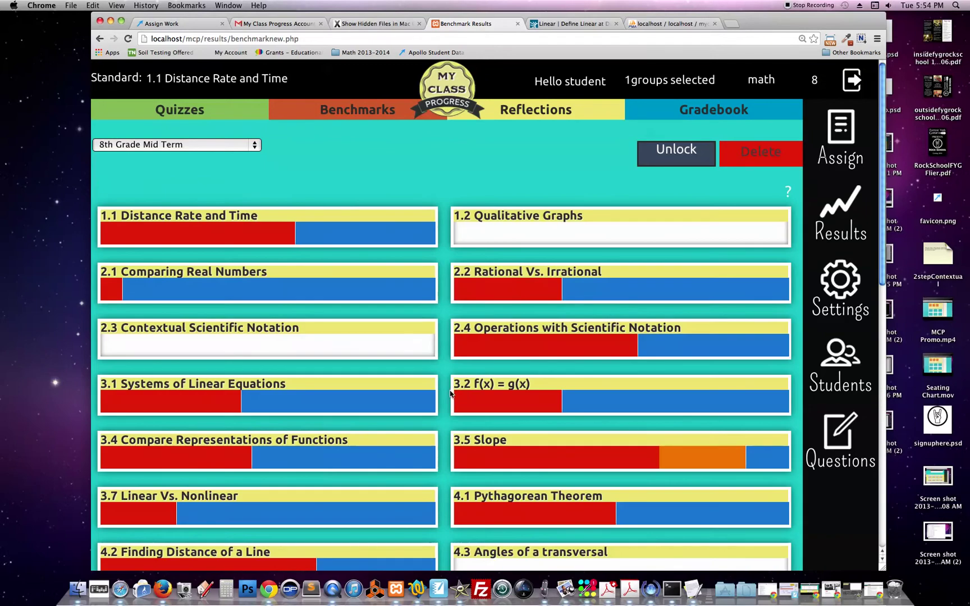
{"action": "scroll", "coordinate": [389, 299], "scroll_direction": "down", "scroll_amount": 2}
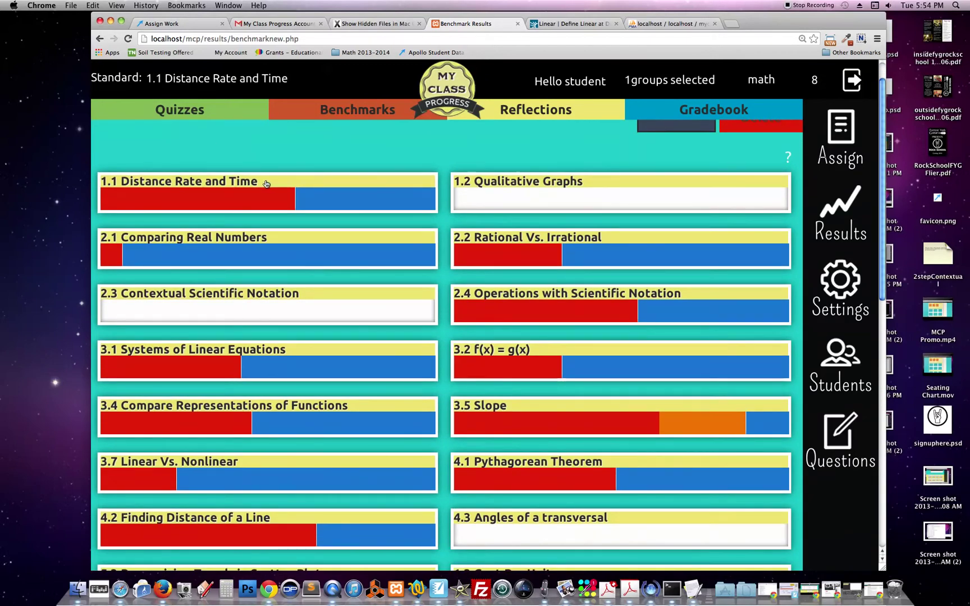
{"action": "left_click", "coordinate": [266, 183]}
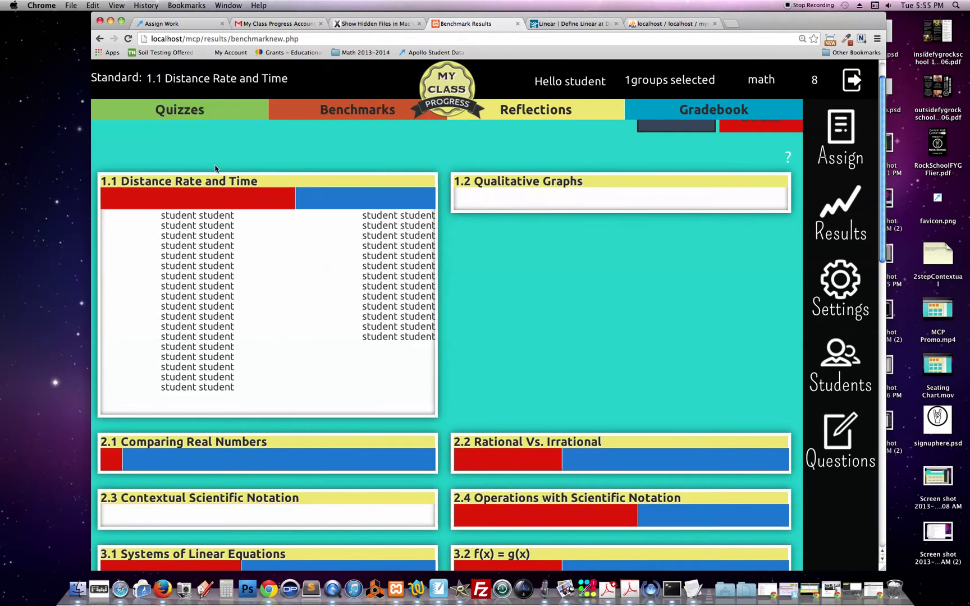
{"action": "left_click", "coordinate": [218, 185]}
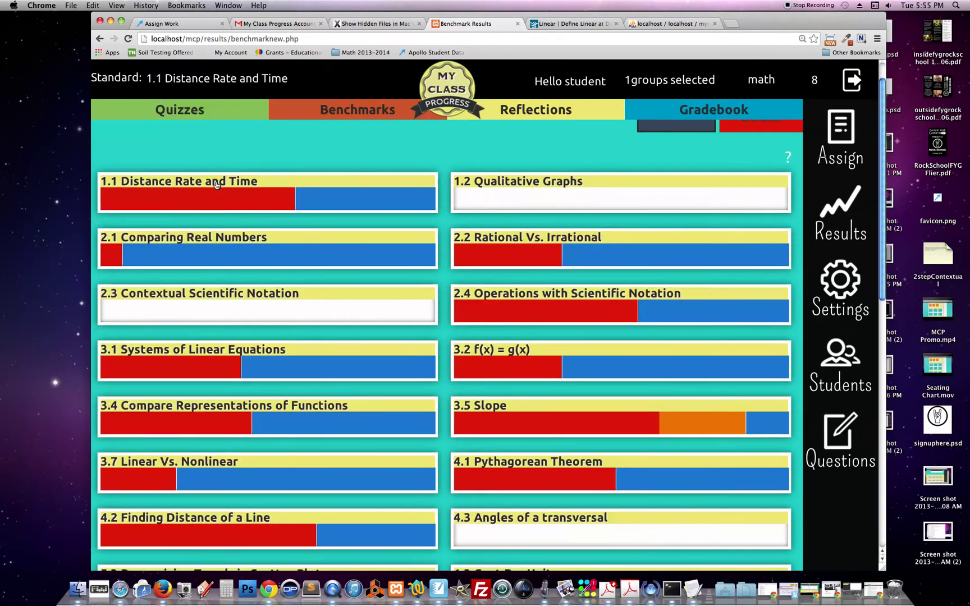
- Open the student reflections and switch the standard to 1.2 Qualitative Graphs
{"action": "left_click", "coordinate": [520, 110]}
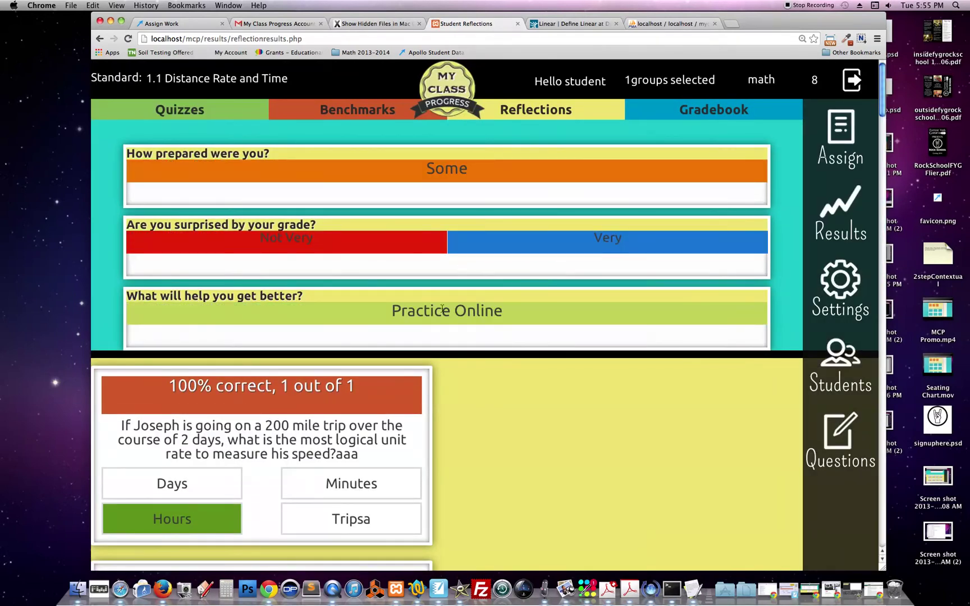
{"action": "left_click", "coordinate": [159, 85]}
{"action": "left_click", "coordinate": [168, 93]}
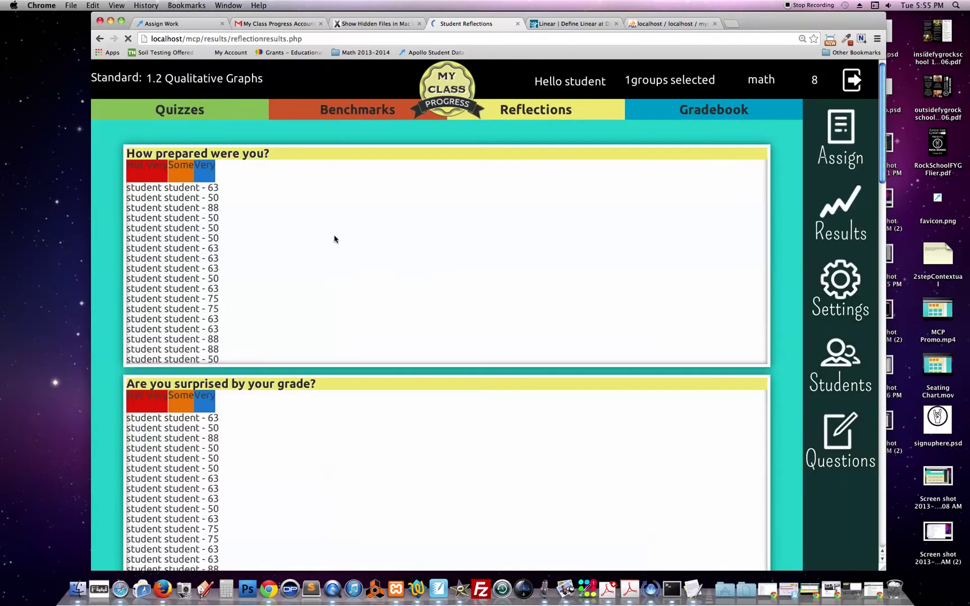
{"action": "scroll", "coordinate": [399, 420], "scroll_direction": "down", "scroll_amount": 1}
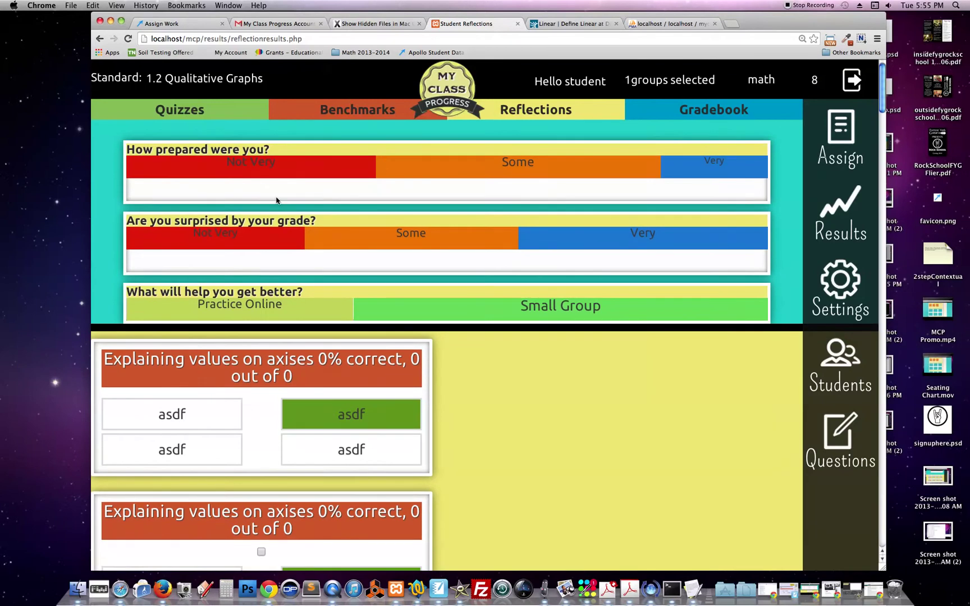
- Expand and collapse the student lists for "Are you surprised by your grade?" and "What will help you get better?"
{"action": "left_click", "coordinate": [363, 225]}
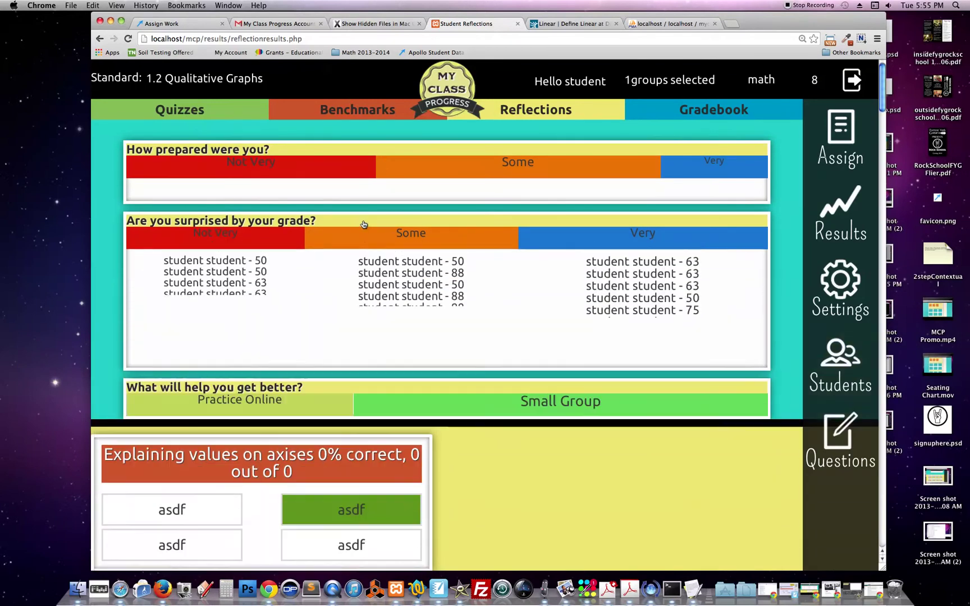
{"action": "left_click", "coordinate": [364, 222]}
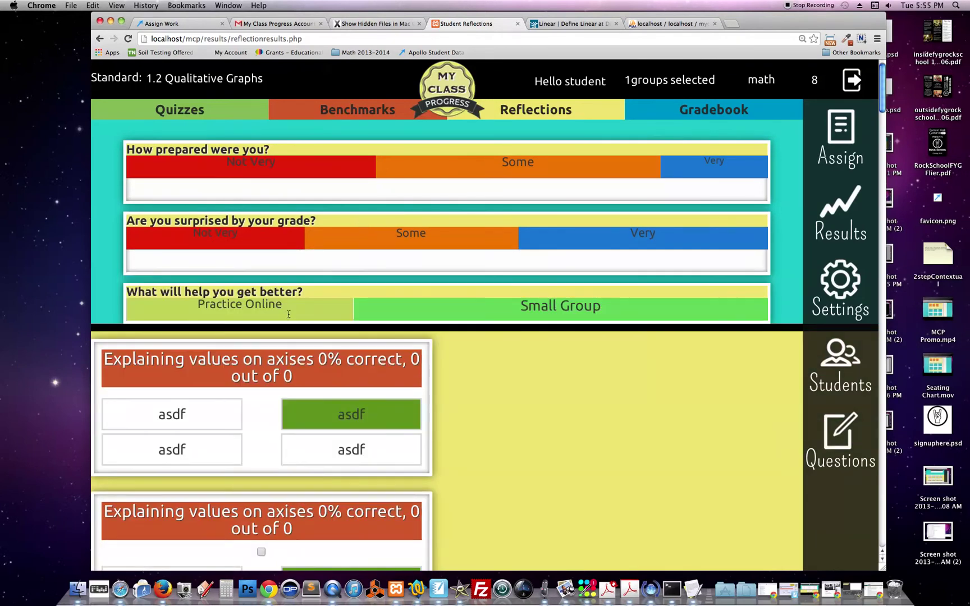
{"action": "left_click", "coordinate": [387, 295]}
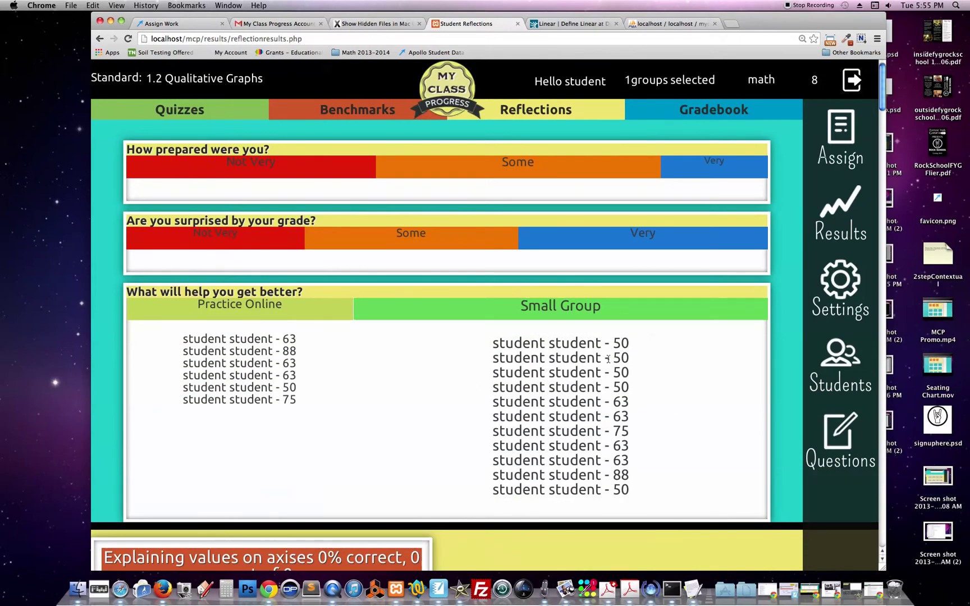
{"action": "left_click", "coordinate": [565, 297]}
- View the student responses about correctness, difficulty and solution method for the question on the period the company did not make money
{"action": "scroll", "coordinate": [564, 298], "scroll_direction": "down", "scroll_amount": 5}
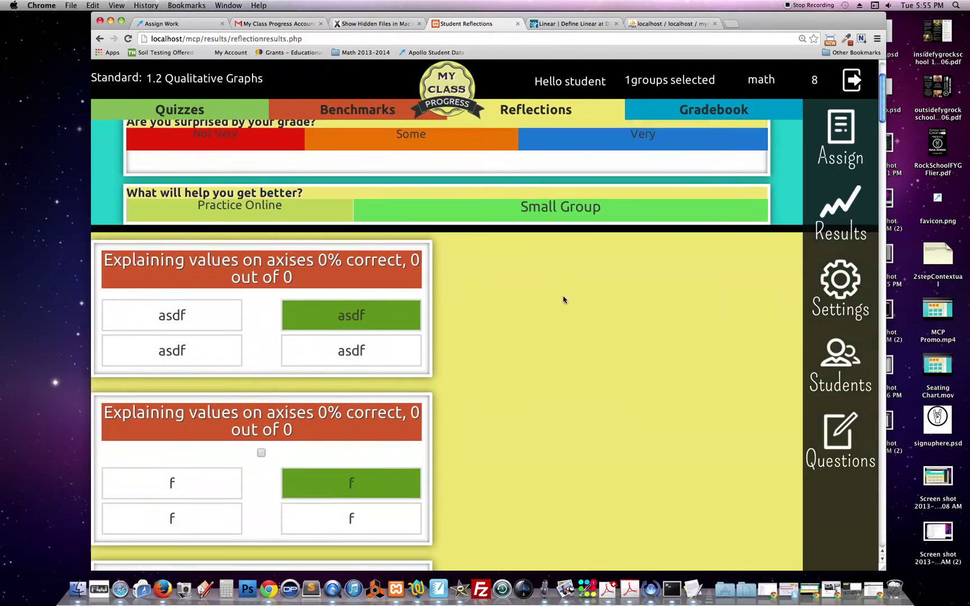
{"action": "scroll", "coordinate": [563, 299], "scroll_direction": "down", "scroll_amount": 10}
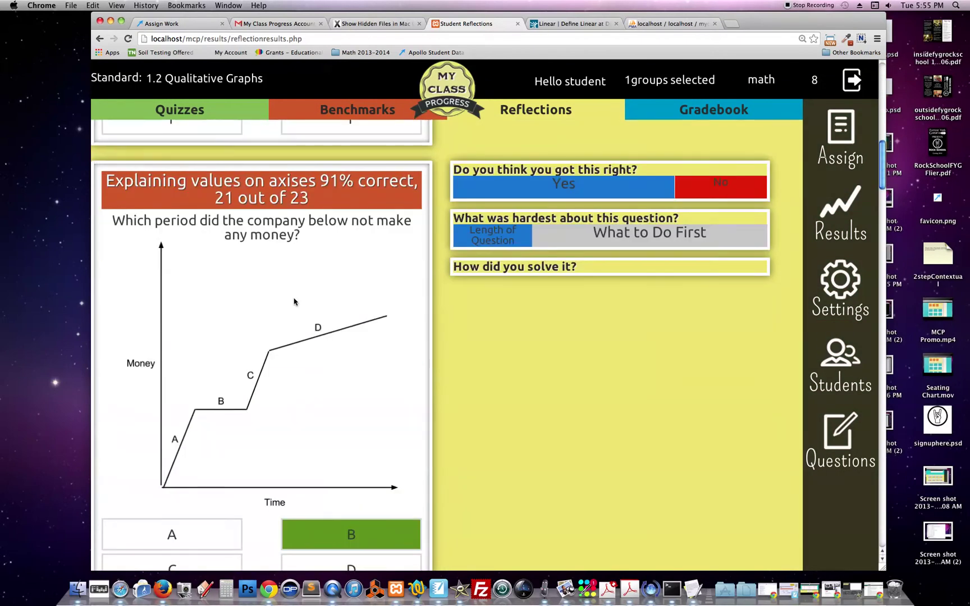
{"action": "left_click", "coordinate": [538, 169]}
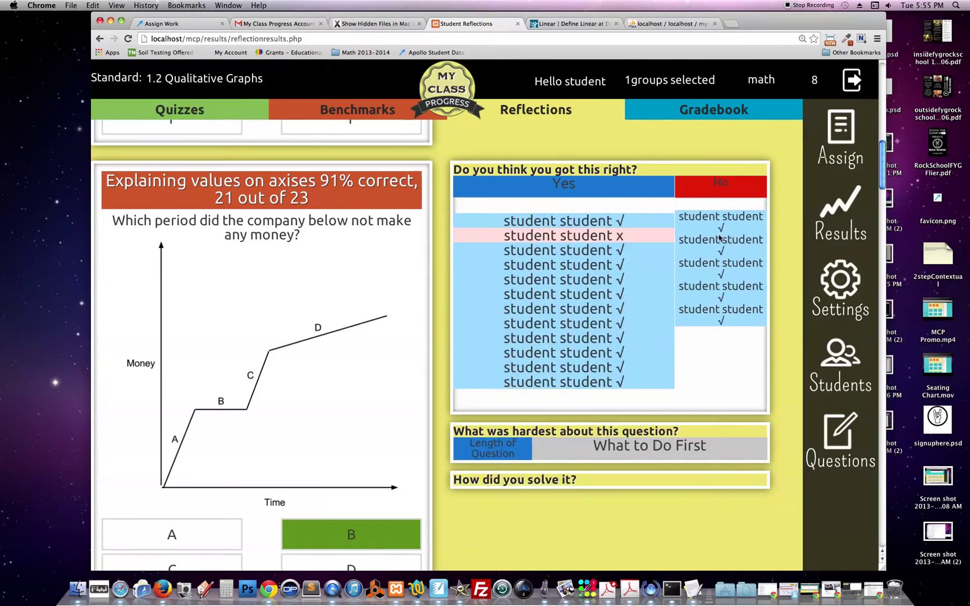
{"action": "left_click", "coordinate": [605, 170]}
{"action": "left_click", "coordinate": [604, 217]}
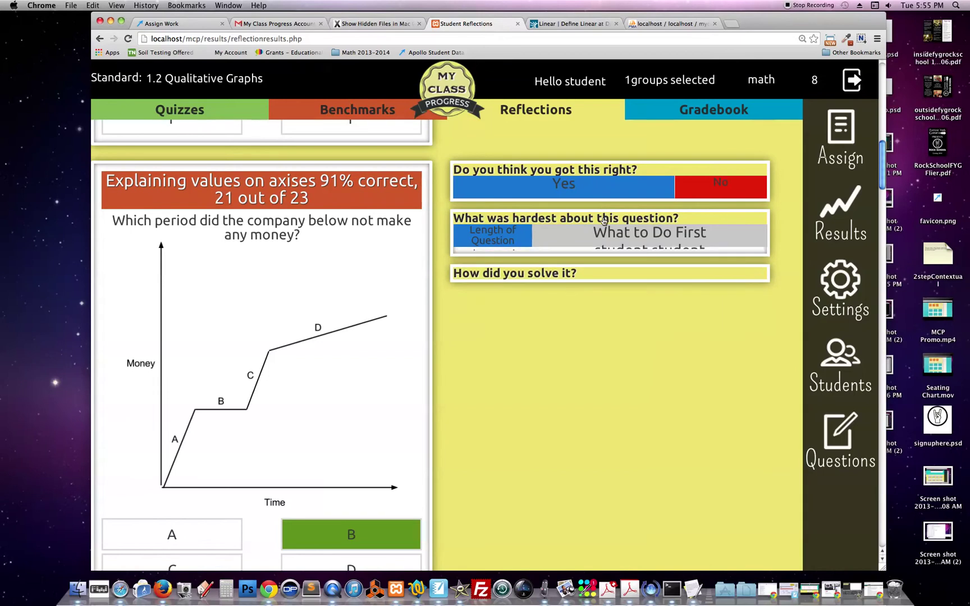
{"action": "left_click", "coordinate": [556, 219]}
{"action": "left_click", "coordinate": [543, 271]}
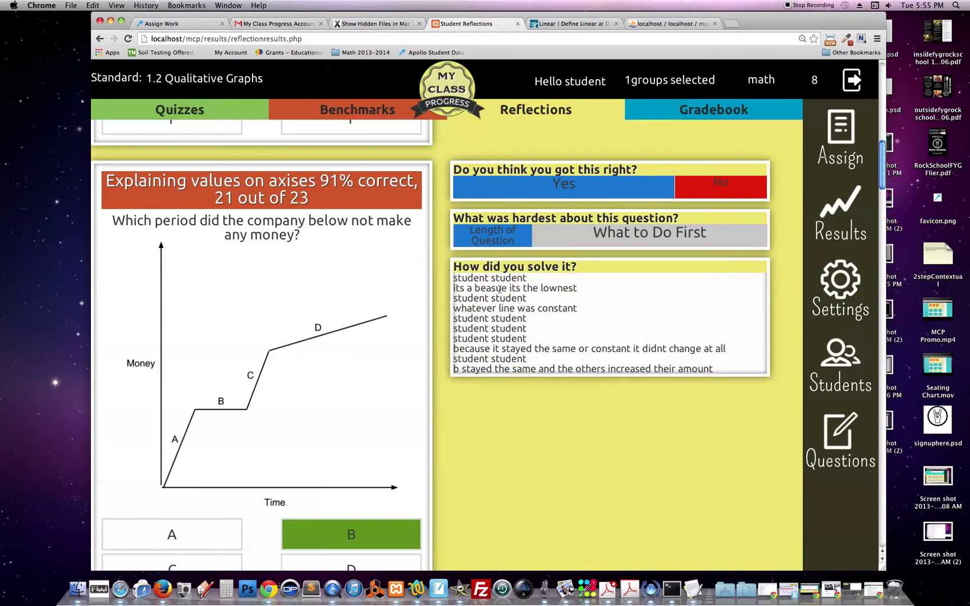
- Leave the student reflections, open the class gradebook and look through the performance bars for each standard
{"action": "left_click", "coordinate": [572, 270]}
{"action": "scroll", "coordinate": [576, 327], "scroll_direction": "up", "scroll_amount": 10}
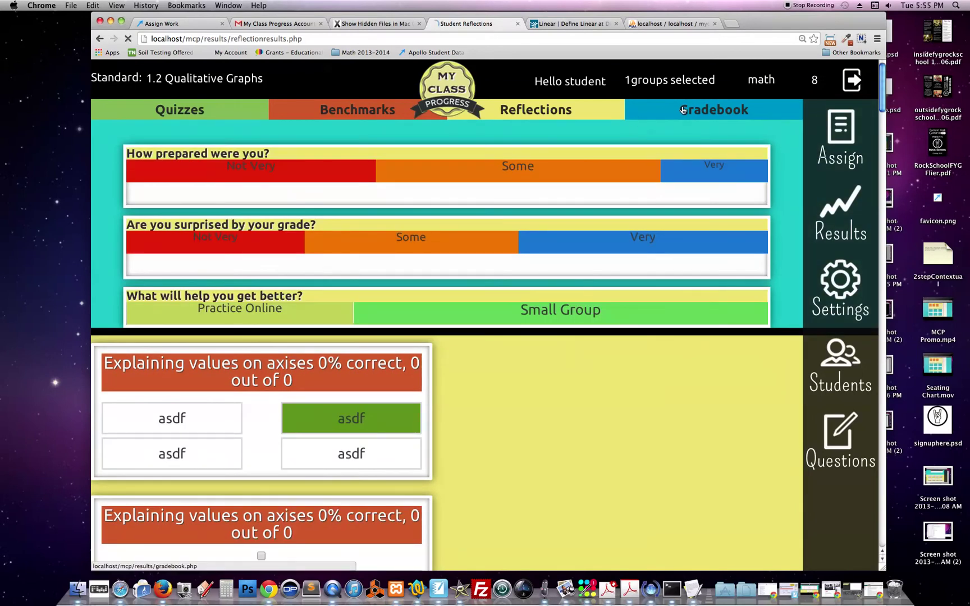
{"action": "left_click", "coordinate": [682, 109]}
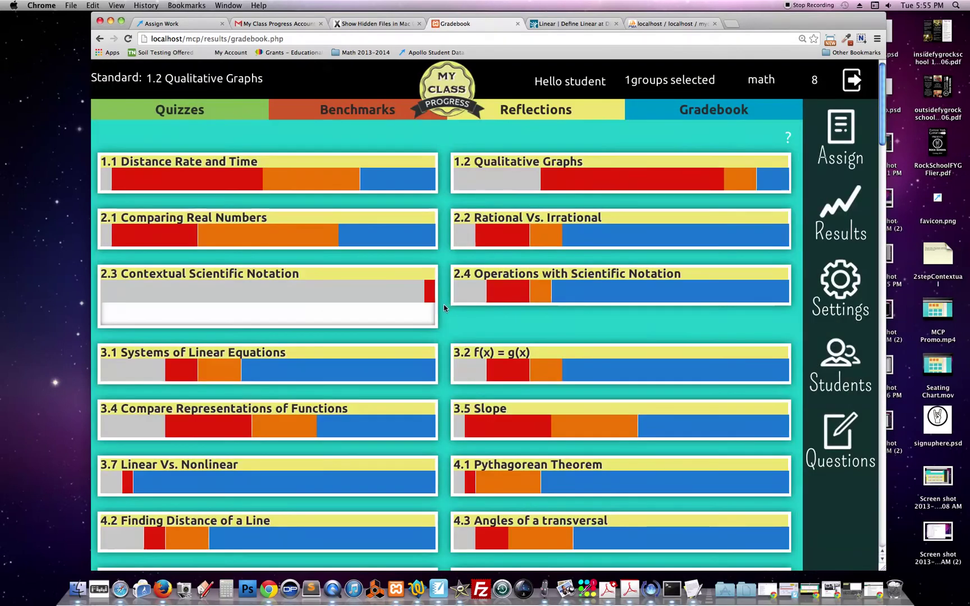
{"action": "scroll", "coordinate": [440, 281], "scroll_direction": "down", "scroll_amount": 3}
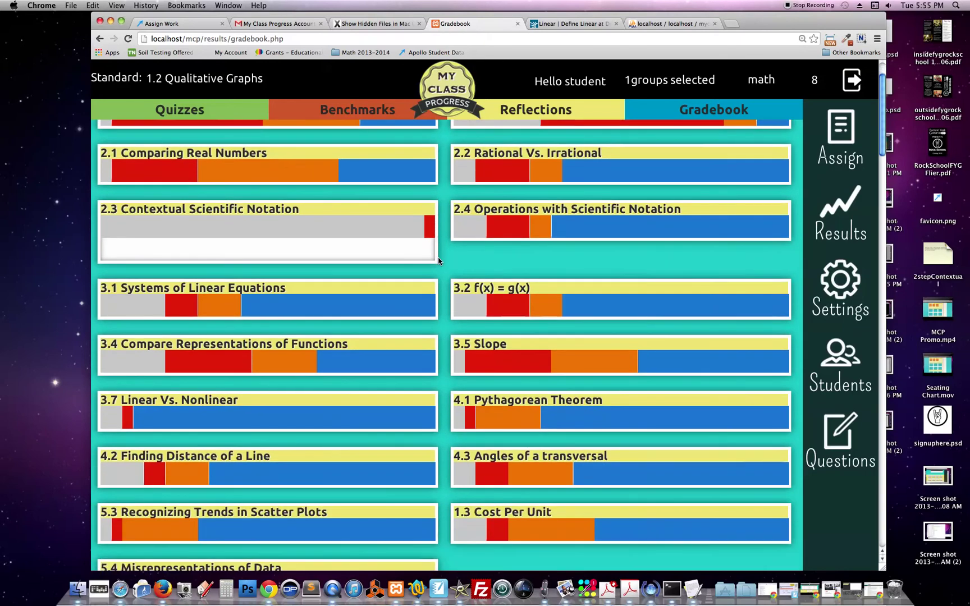
{"action": "scroll", "coordinate": [393, 348], "scroll_direction": "down", "scroll_amount": 1}
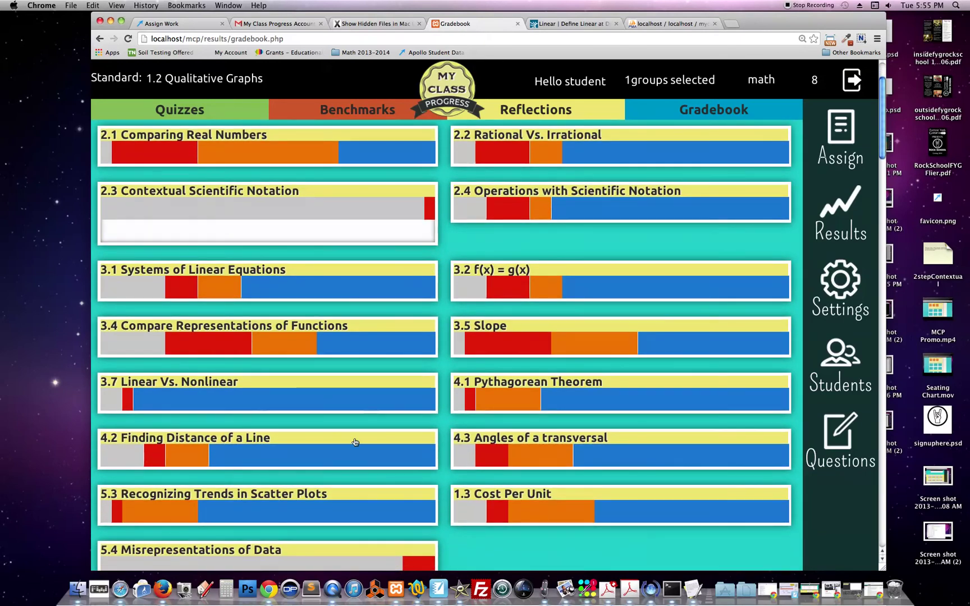
- Expand and collapse the student breakdown for 4.2 Finding Distance of a Line, returning to the first standards in the gradebook
{"action": "left_click", "coordinate": [205, 449]}
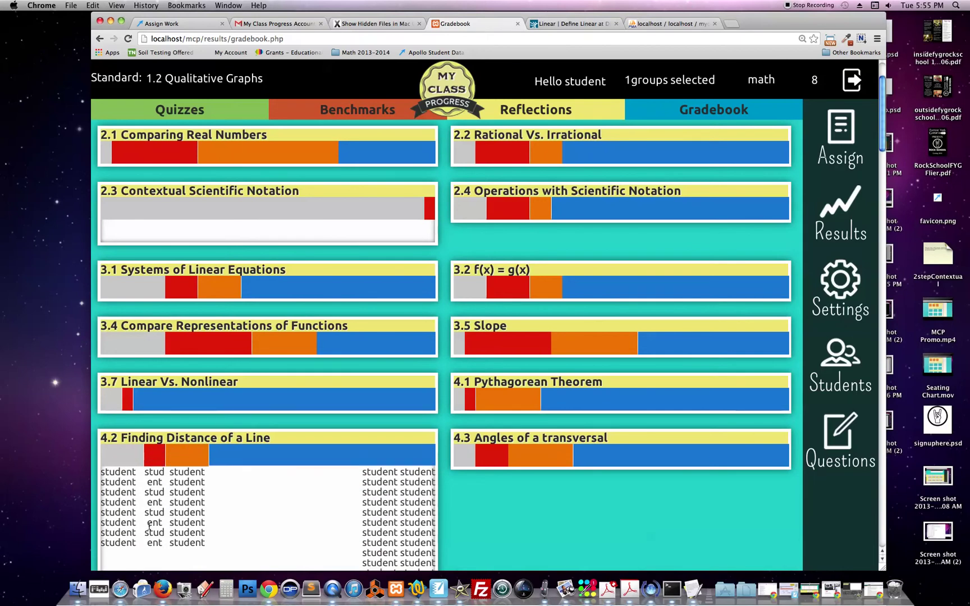
{"action": "left_click", "coordinate": [183, 442]}
{"action": "scroll", "coordinate": [213, 405], "scroll_direction": "up", "scroll_amount": 1}
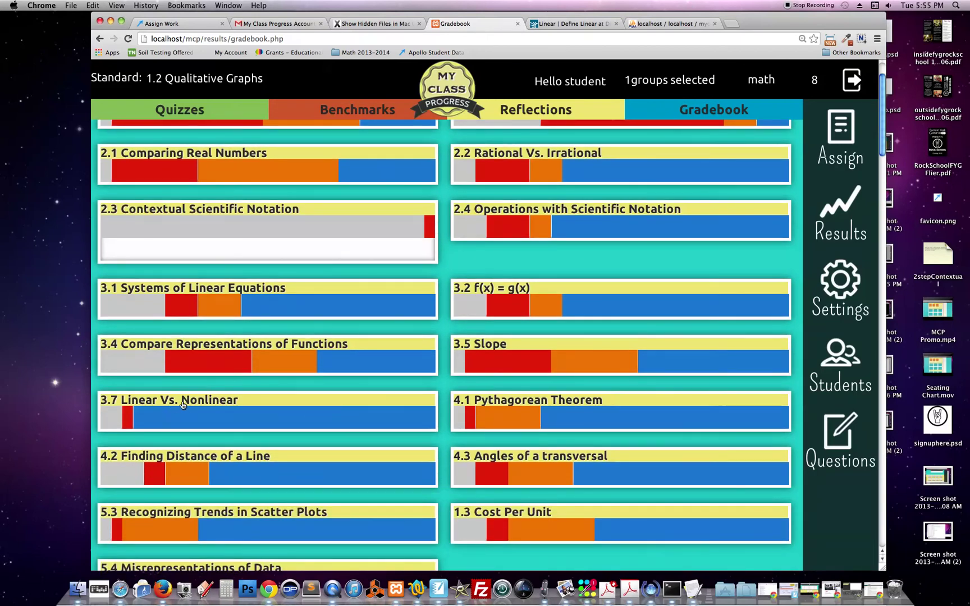
{"action": "scroll", "coordinate": [181, 410], "scroll_direction": "up", "scroll_amount": 4}
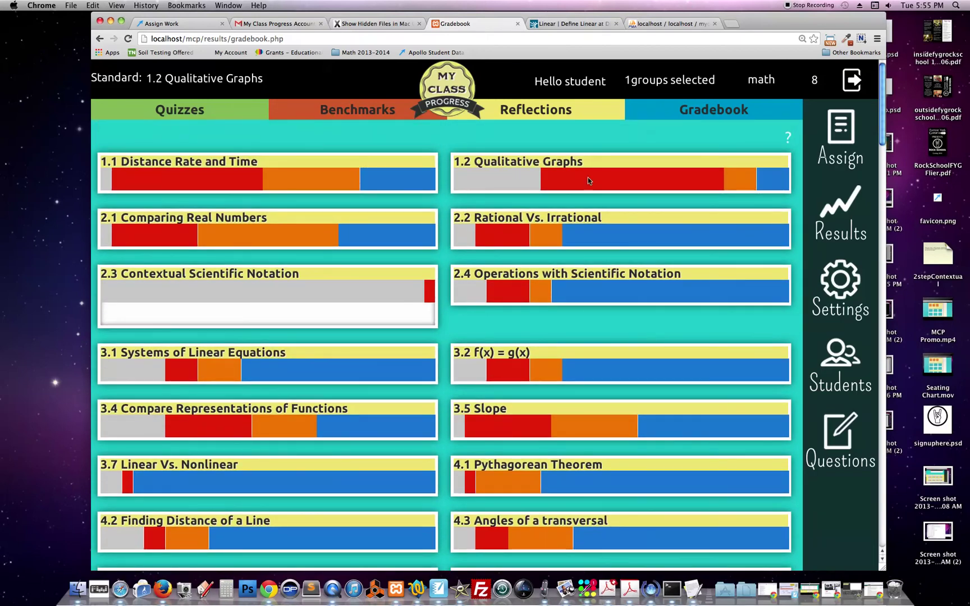
- Return to the teacher dashboard and save the group selection with only 8th checked
{"action": "left_click", "coordinate": [435, 96]}
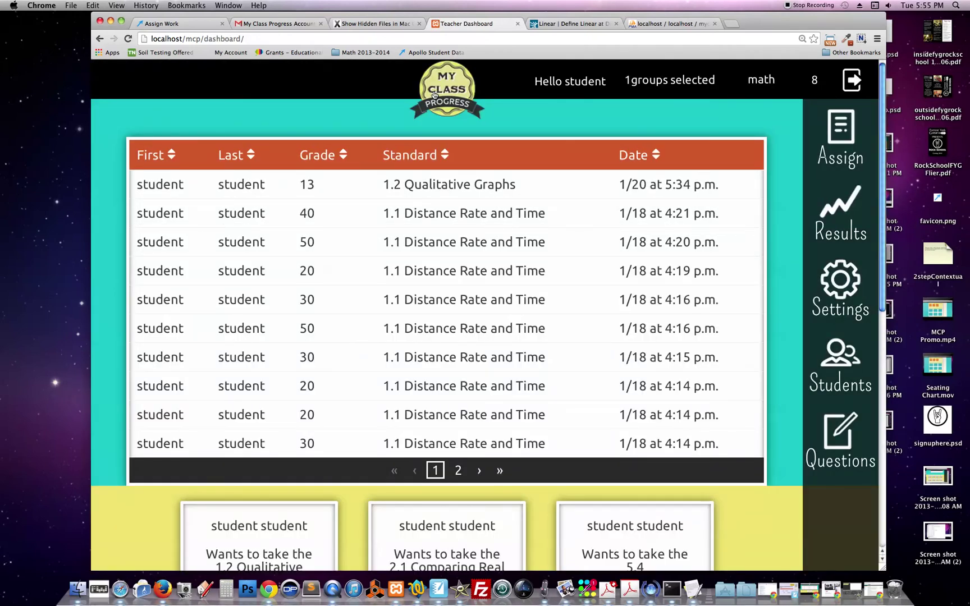
{"action": "left_click", "coordinate": [674, 83]}
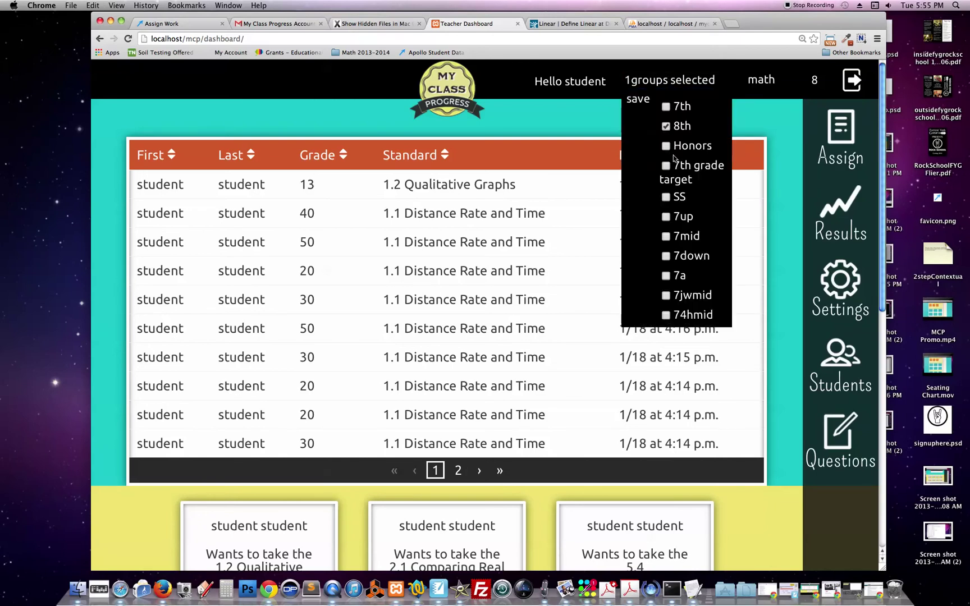
{"action": "left_click", "coordinate": [642, 99]}
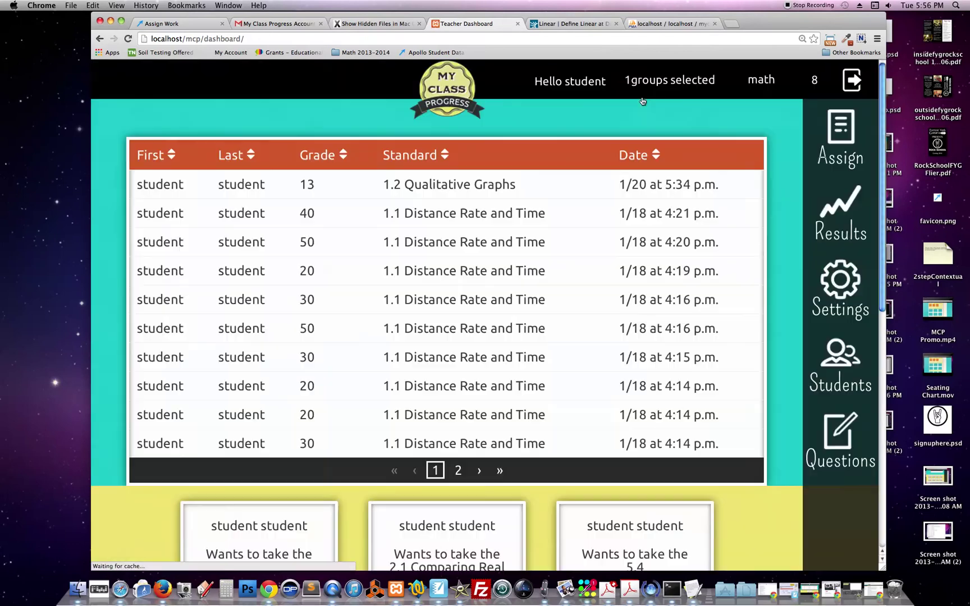
- View the available grade levels and subjects for the dashboard without changing grade 8 or math
{"action": "left_click", "coordinate": [813, 80]}
{"action": "left_click", "coordinate": [776, 102]}
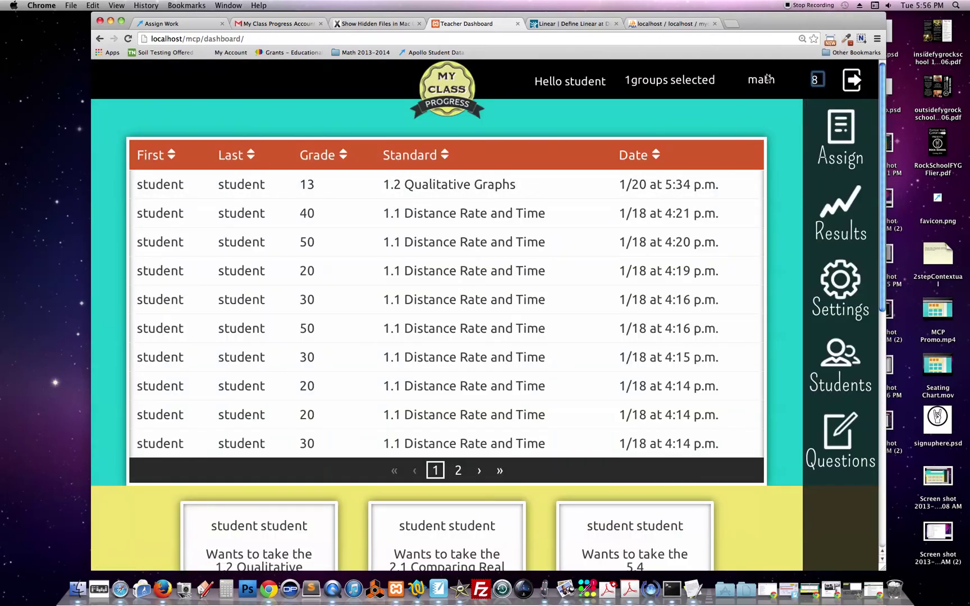
{"action": "left_click", "coordinate": [768, 82]}
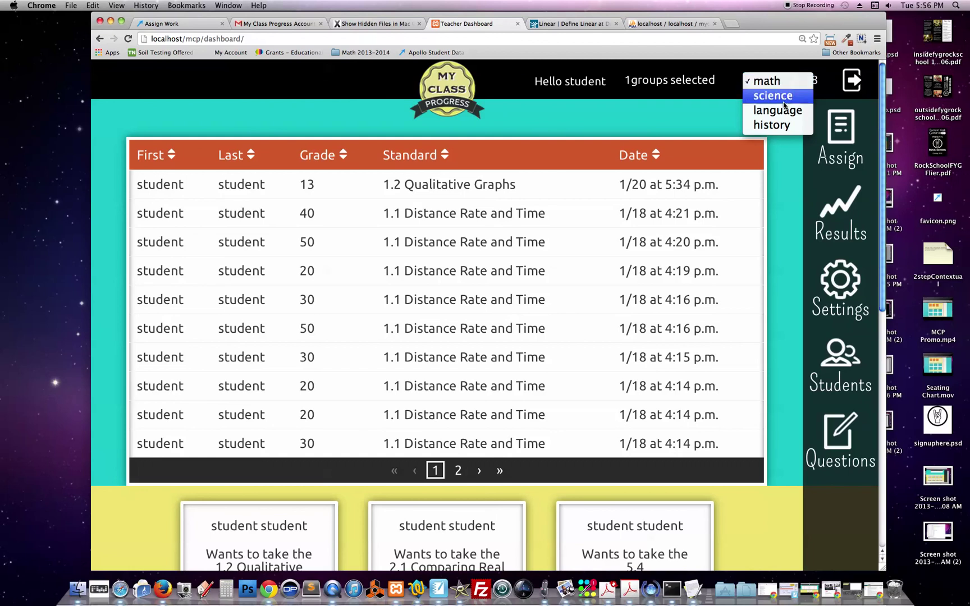
{"action": "left_click", "coordinate": [548, 115]}
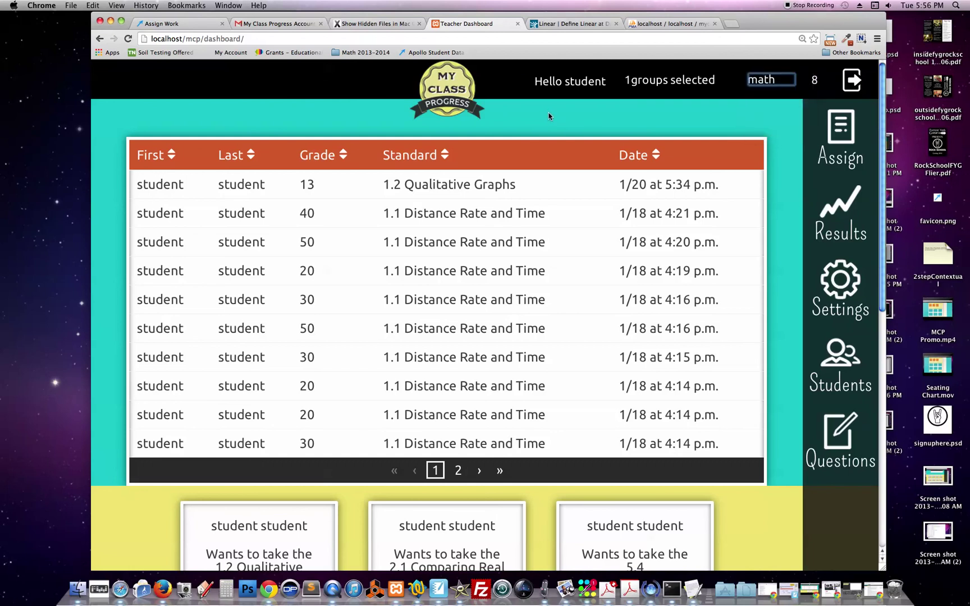